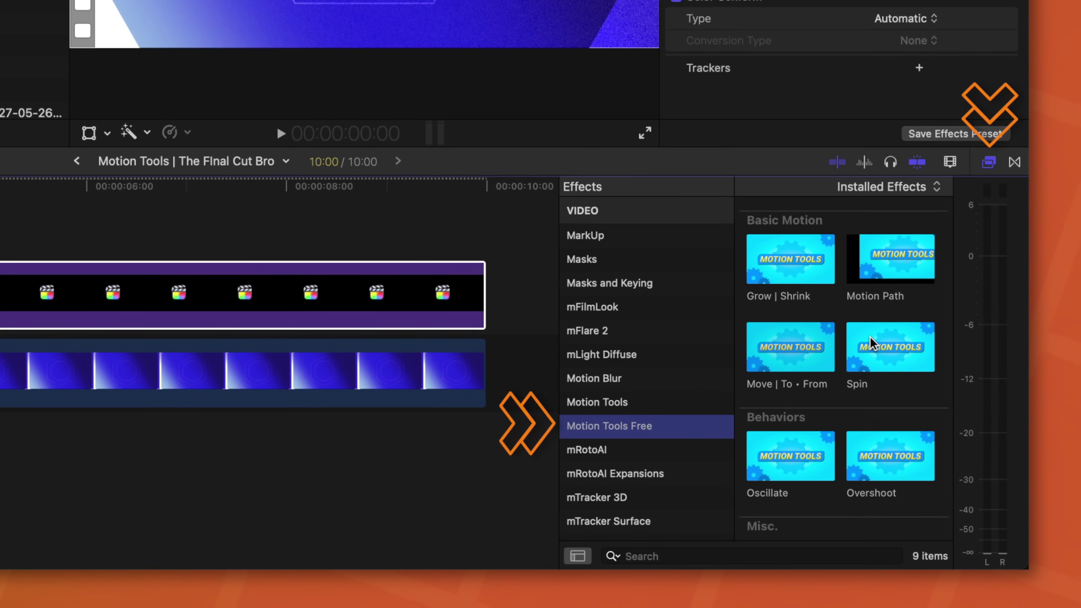
scroll(877, 441, down, 2)
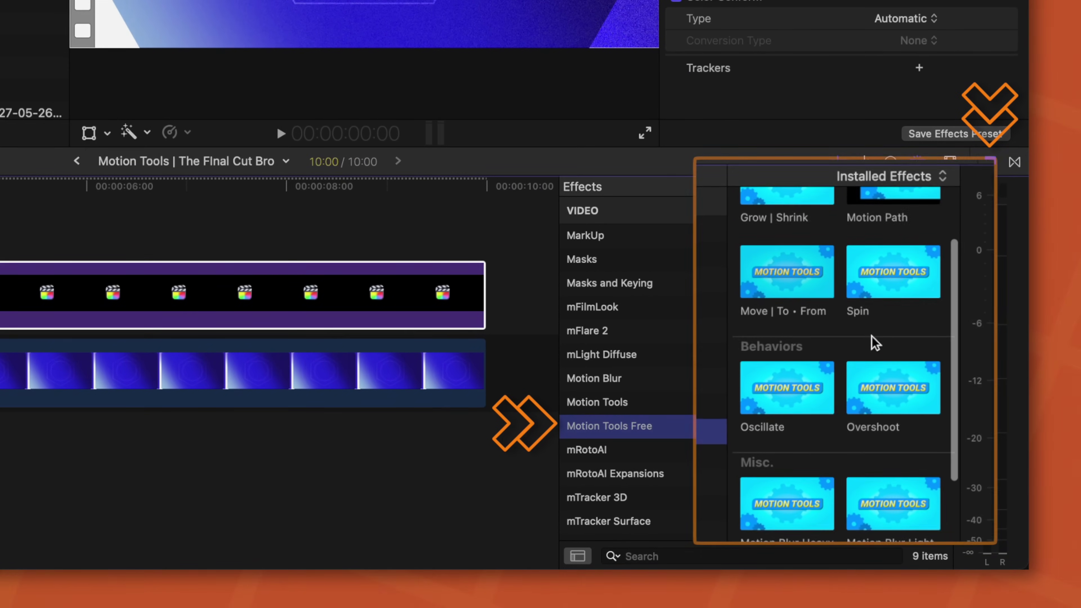
scroll(877, 354, down, 3)
scroll(875, 355, up, 5)
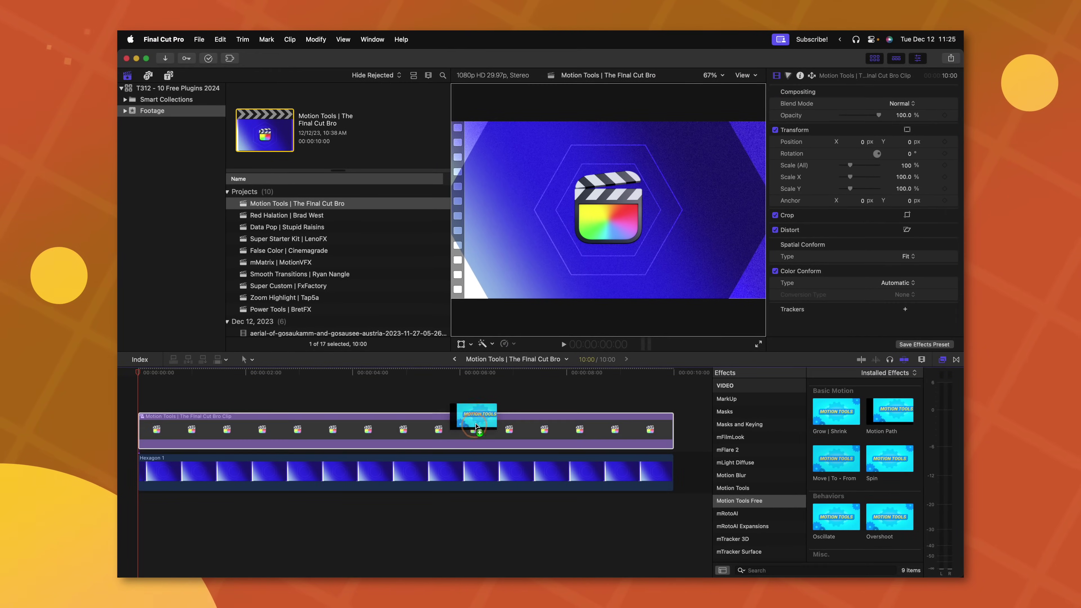
drag(475, 425, 477, 428)
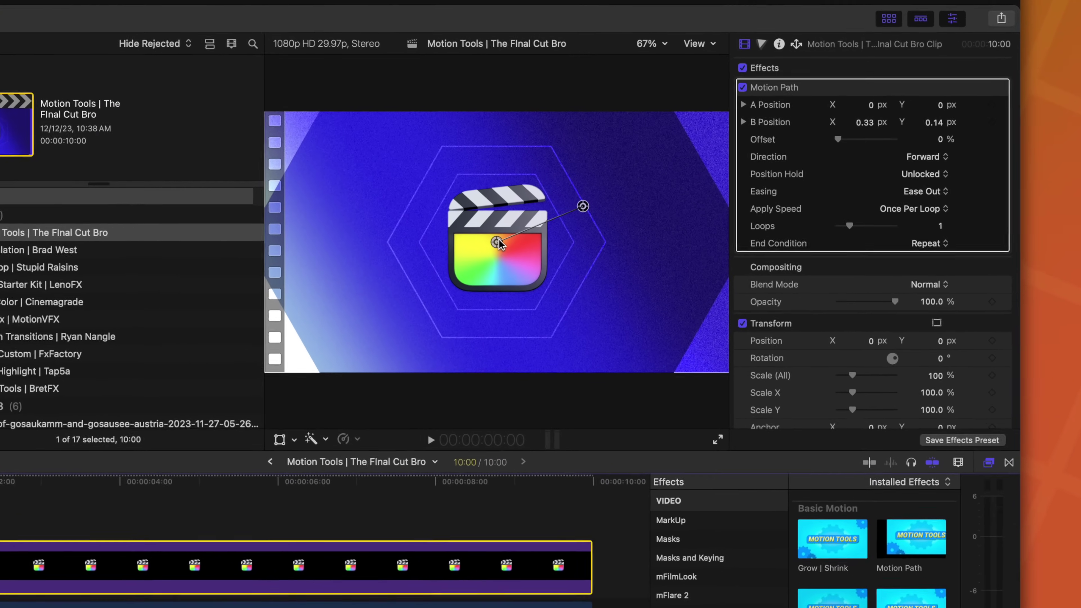
drag(496, 243, 391, 310)
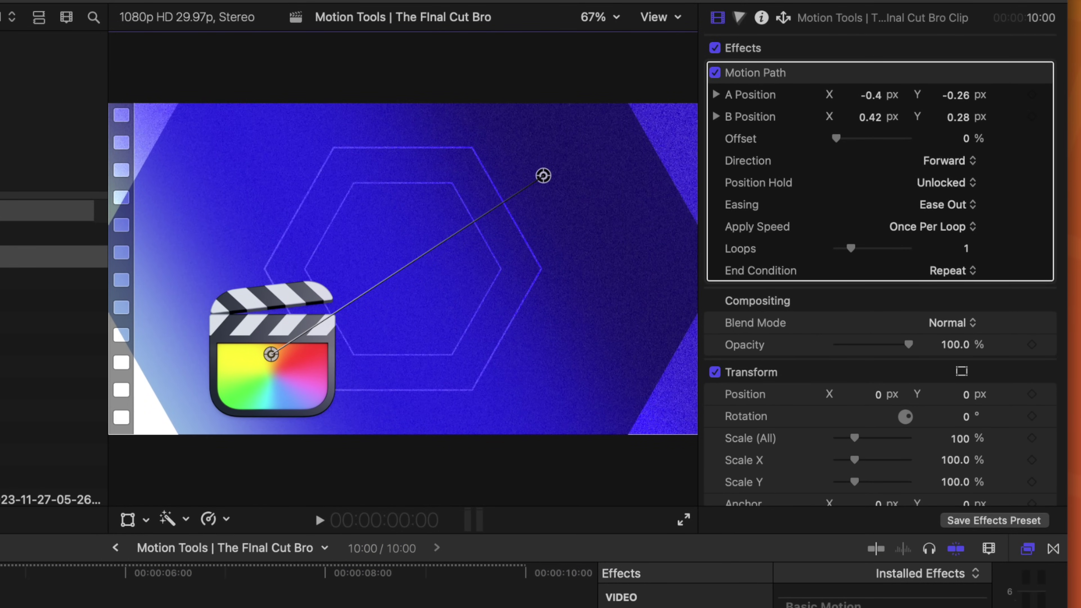
key(space)
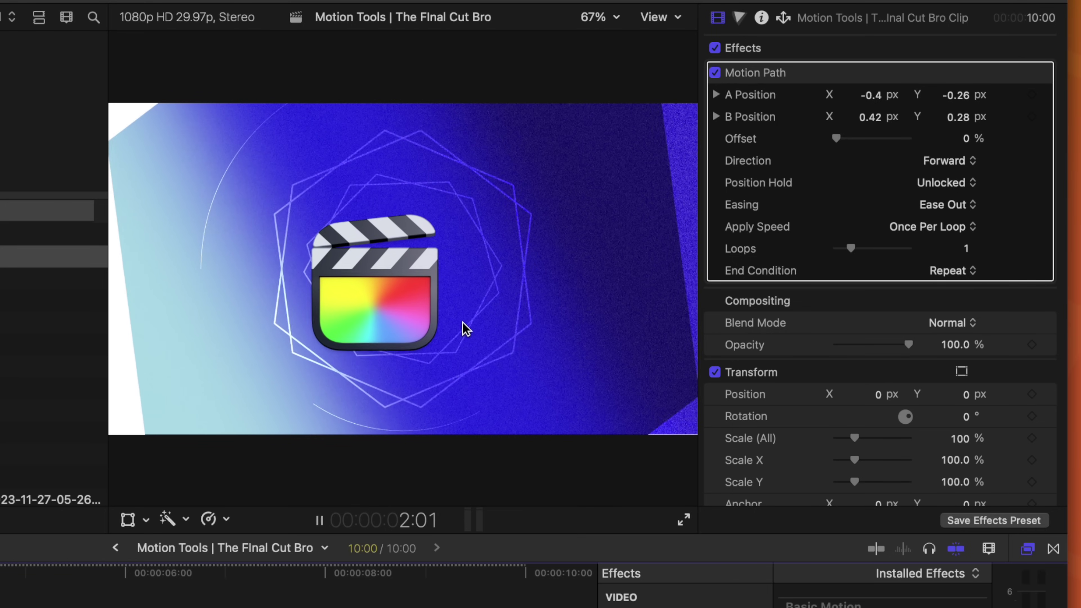
key(space)
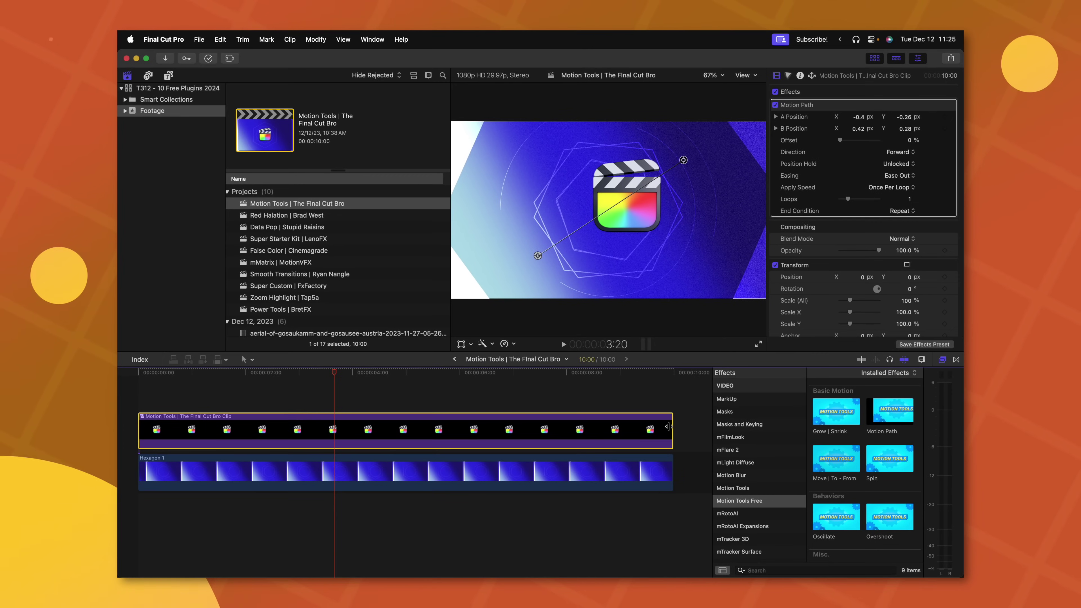
drag(668, 427, 343, 427)
key(Home)
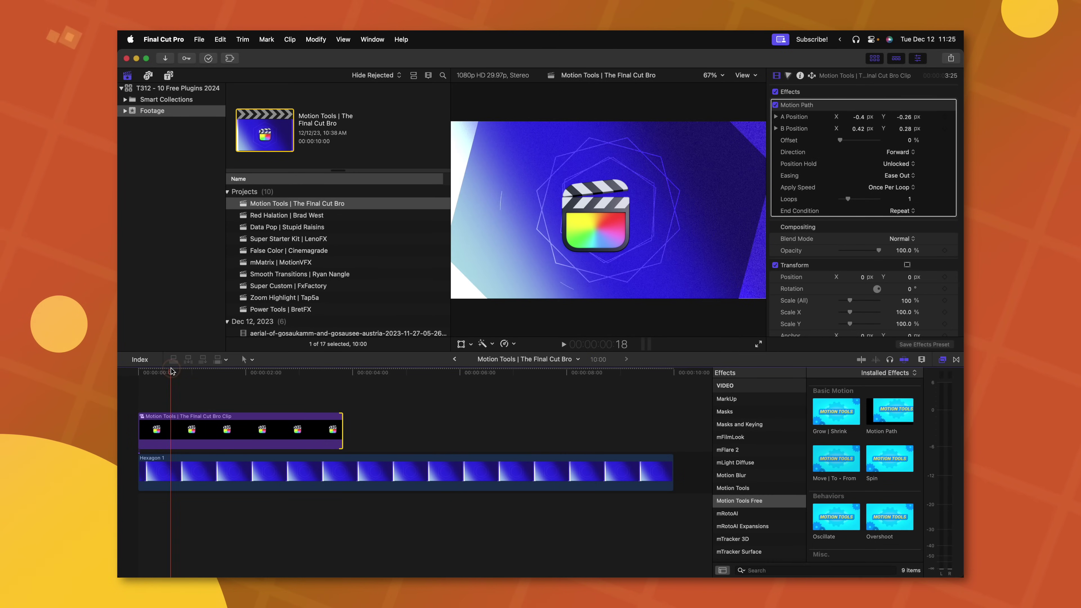
key(space)
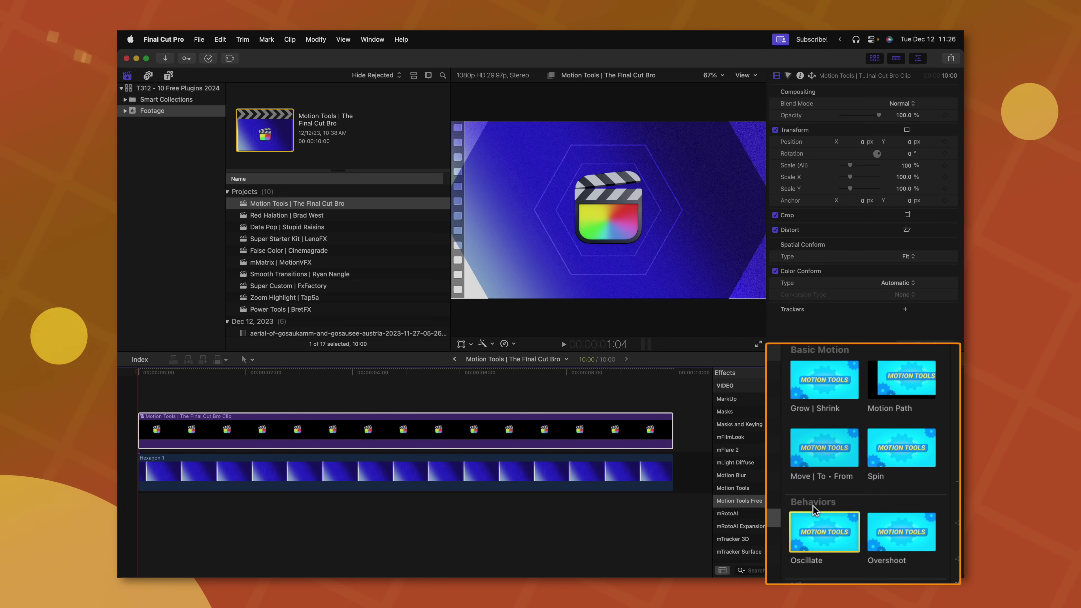
Step: Apply Oscillate to the logo clip, raise Y amplitude to 100 px and preview it
drag(836, 513, 591, 430)
click(267, 373)
drag(268, 374, 270, 375)
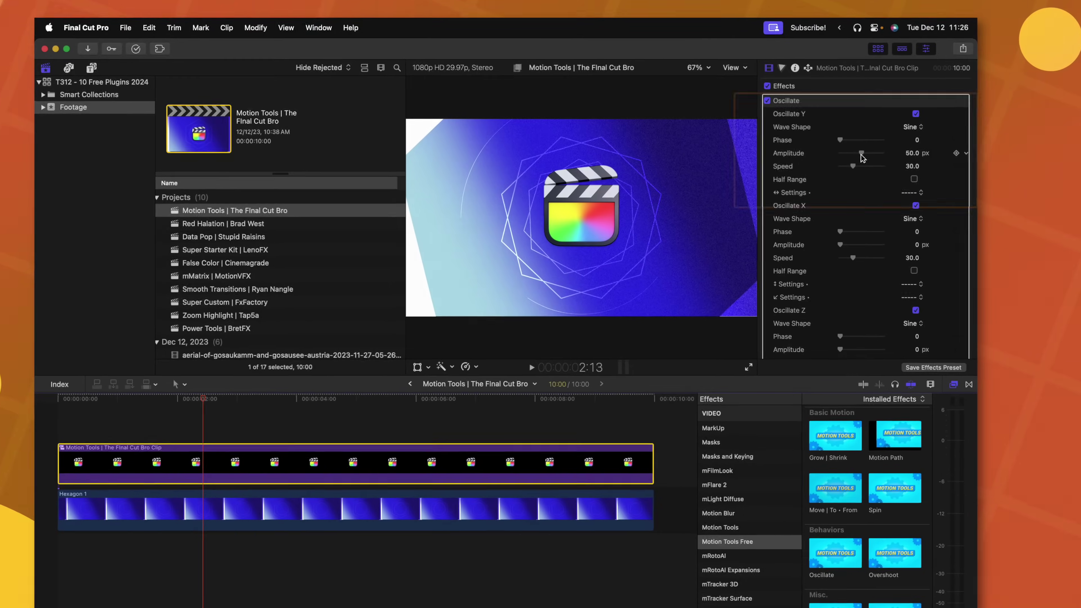
drag(862, 154, 912, 141)
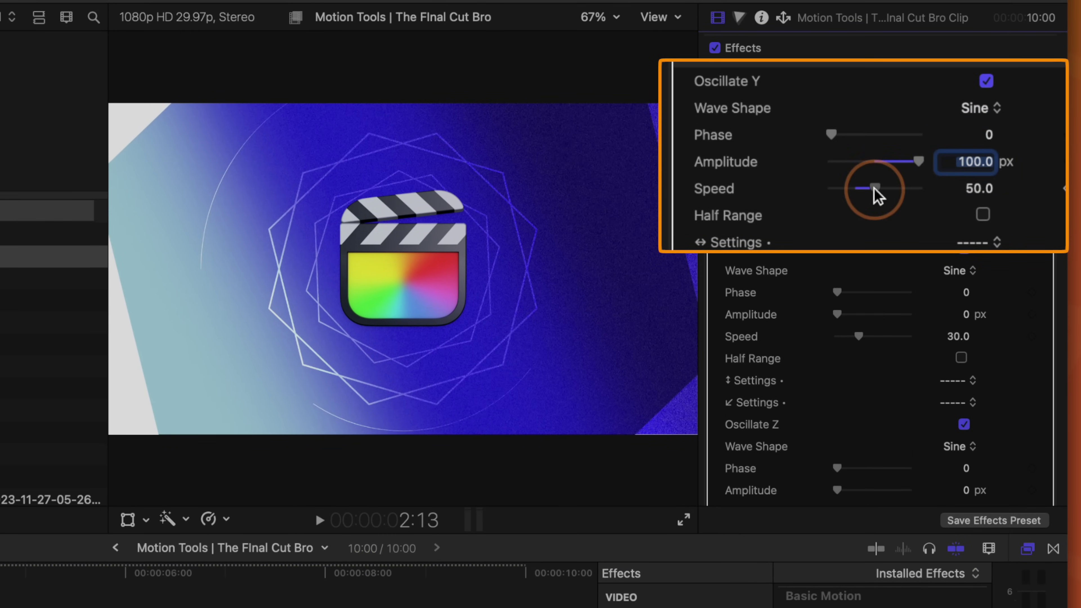
key(space)
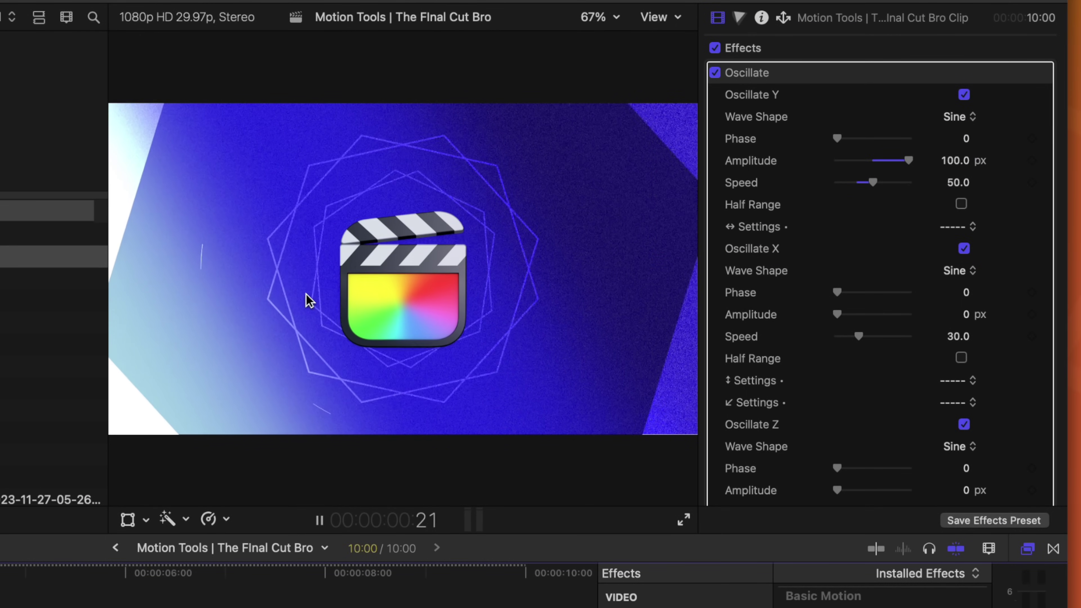
key(space)
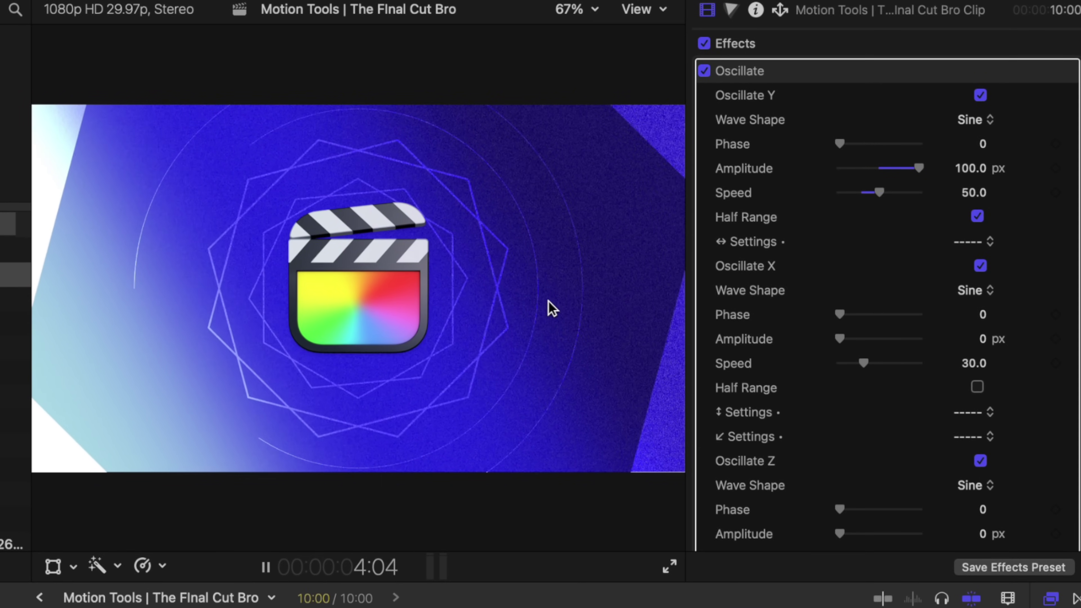
Step: Bring the remaining Oscillate amplitudes up to 100 px and replay the motion
key(space)
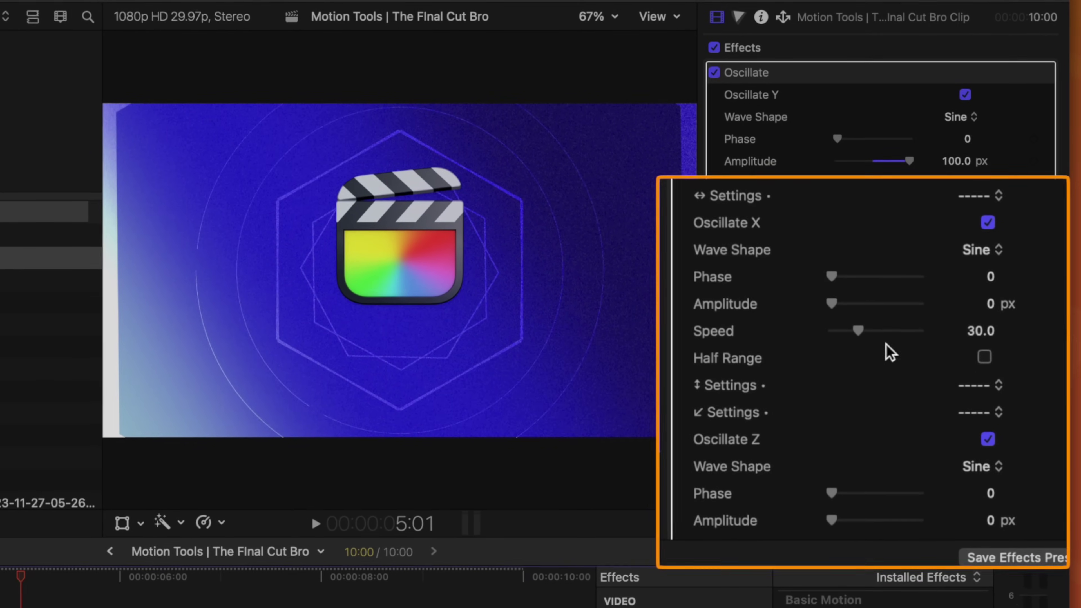
drag(910, 311, 923, 303)
scroll(876, 390, down, 1)
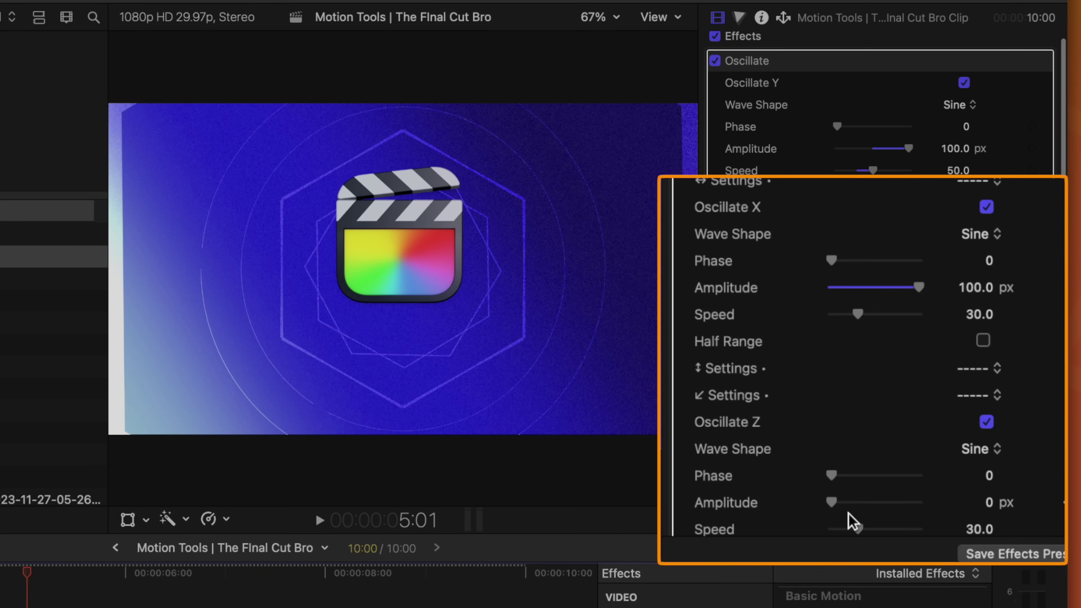
key(space)
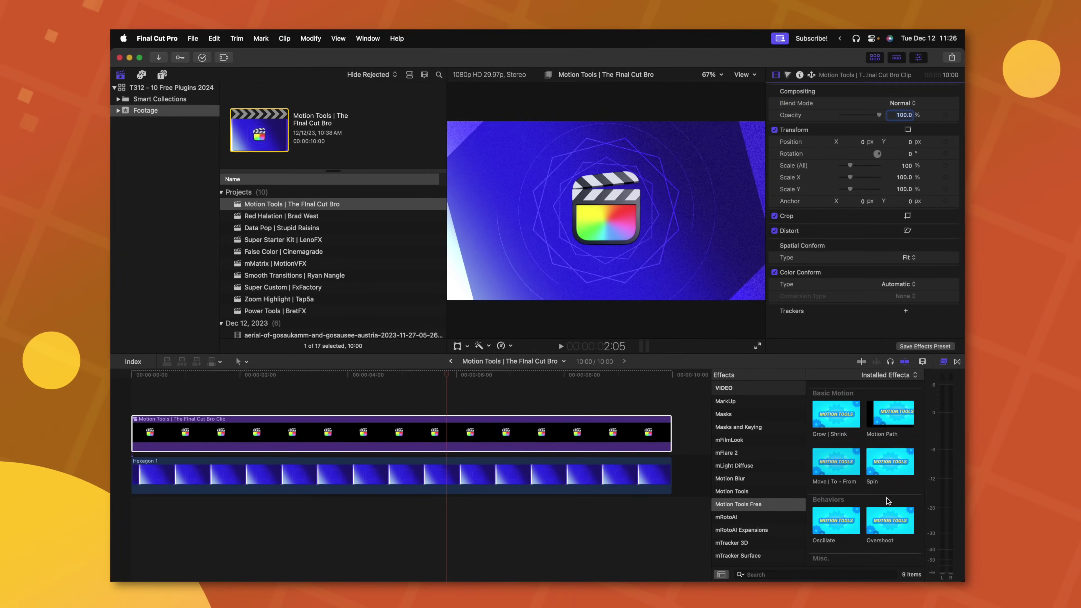
Step: Drop Overshoot onto the logo clip and replay its scale-in animation from the clip start
drag(890, 520, 395, 431)
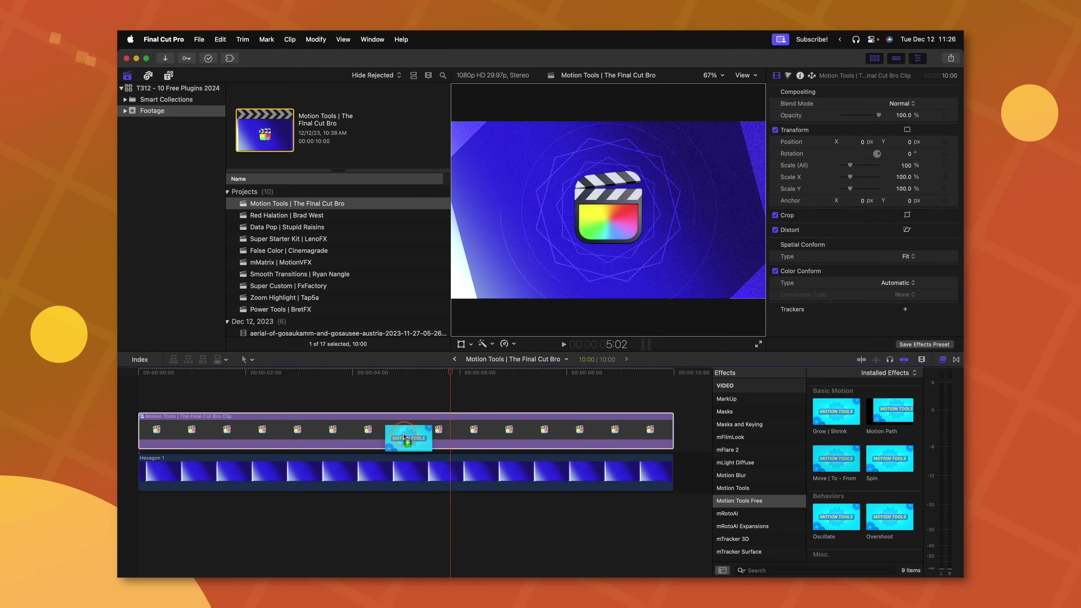
key(space)
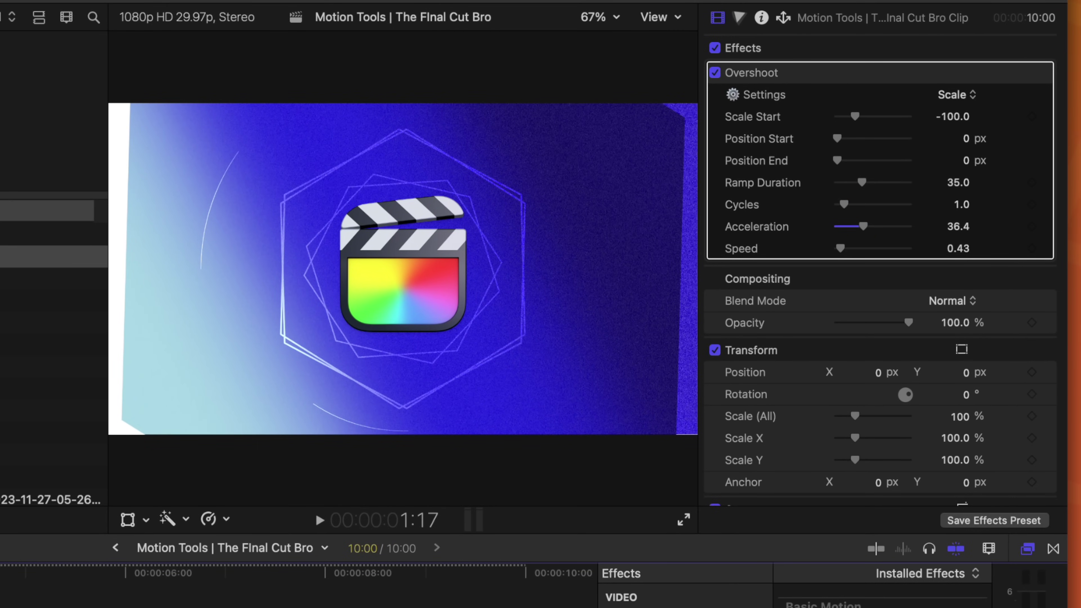
key(space)
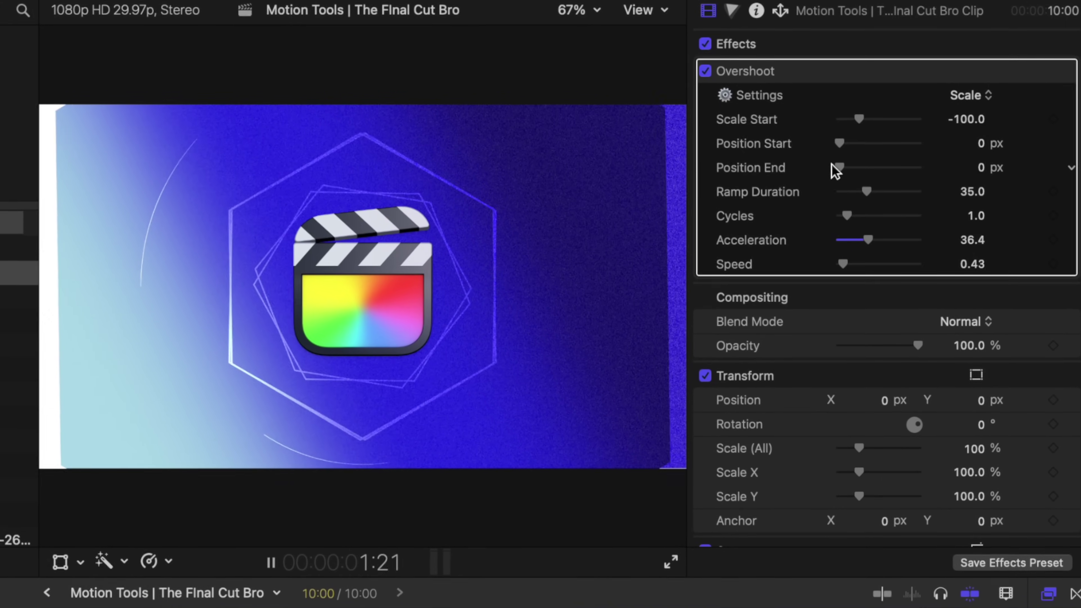
key(space)
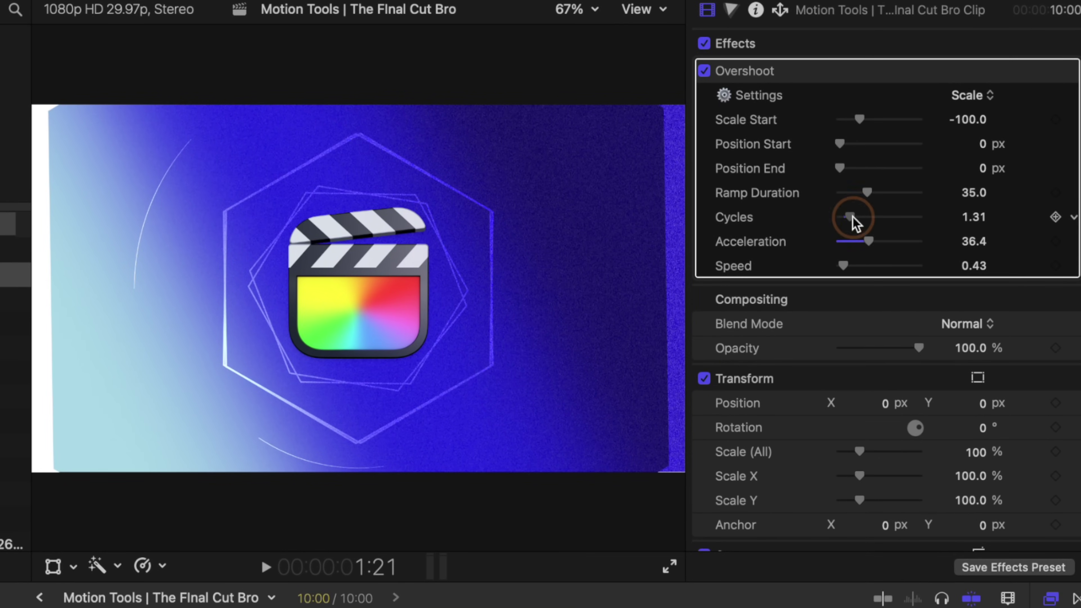
key(/)
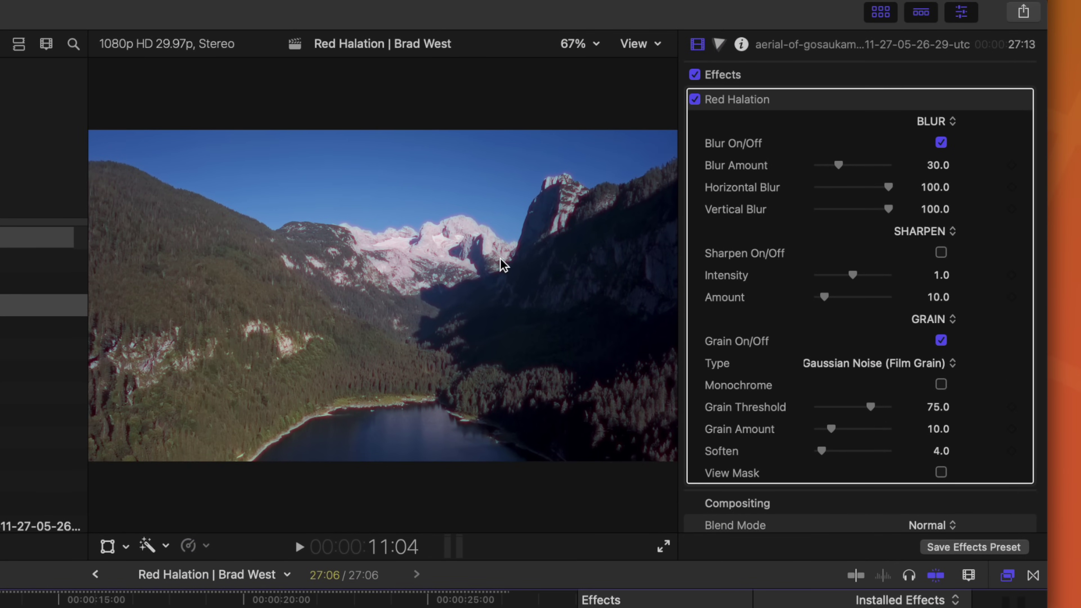
Step: Set the aerial clip's Red Halation blur amount to 100 and scroll to the further settings
drag(860, 168, 892, 171)
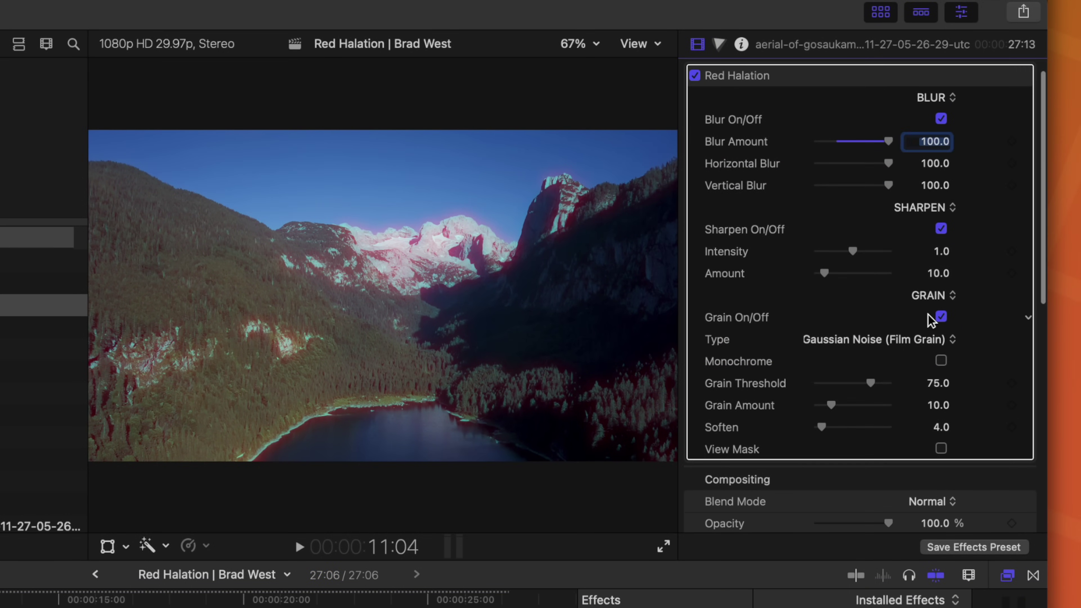
scroll(929, 314, down, 2)
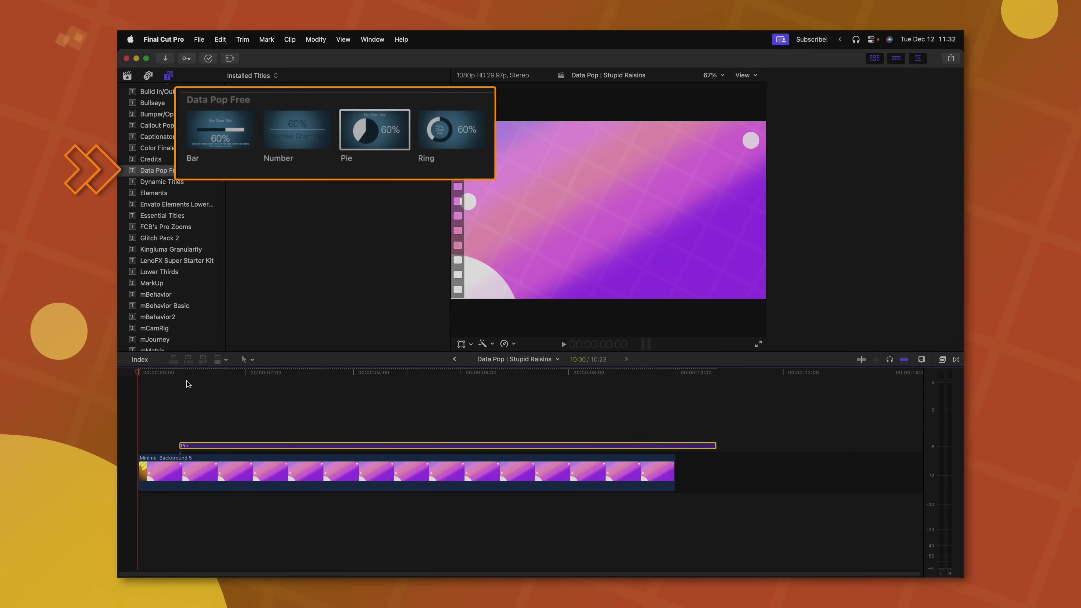
Step: Adjust the pie chart title's position, size and percentage amount, then replay its animation
key(space)
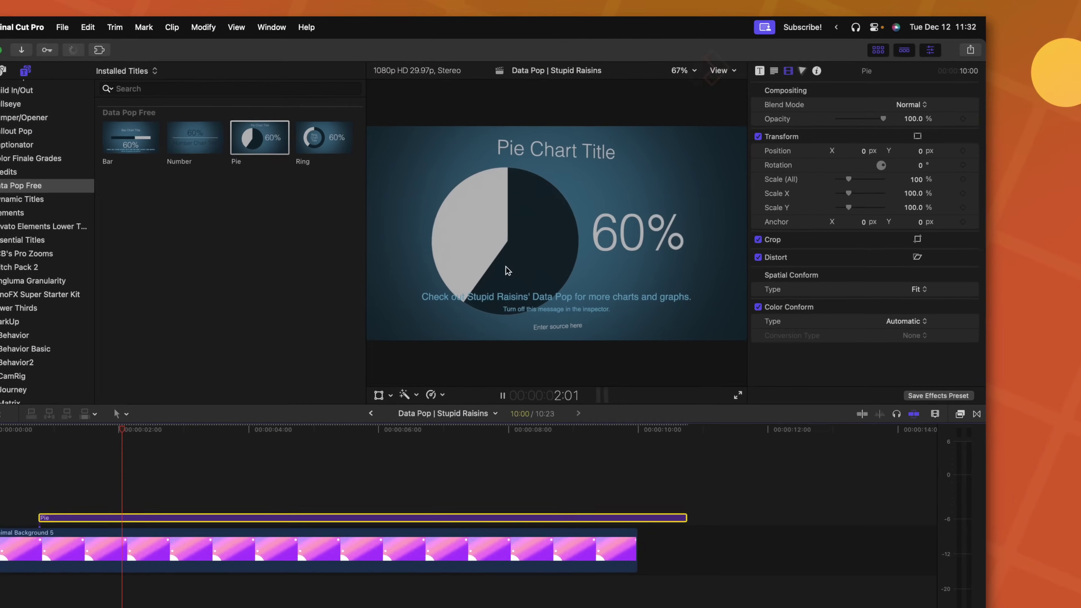
key(space)
click(760, 70)
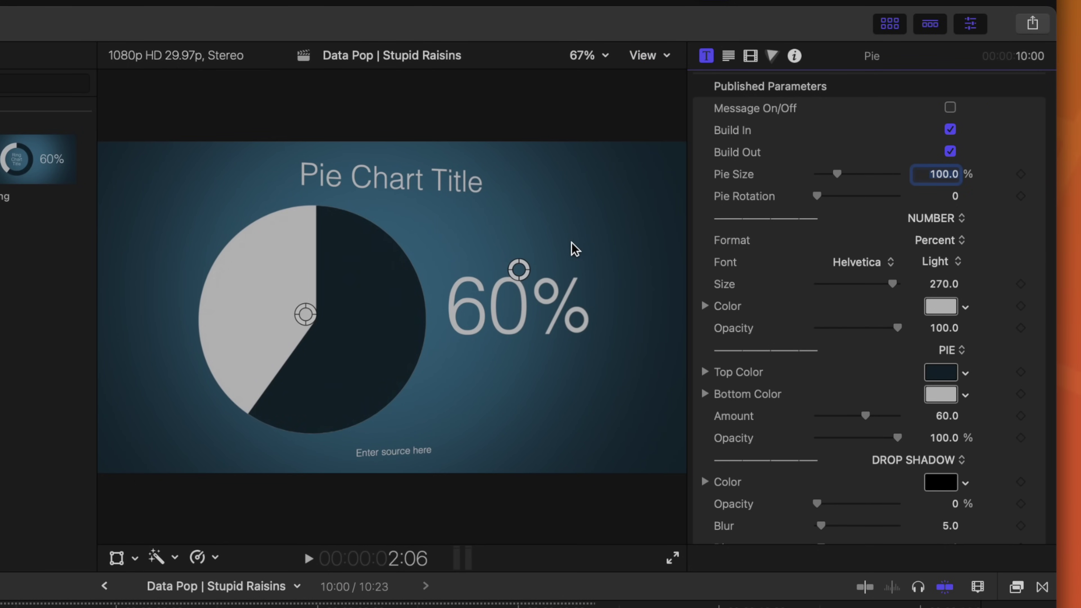
drag(305, 314, 337, 316)
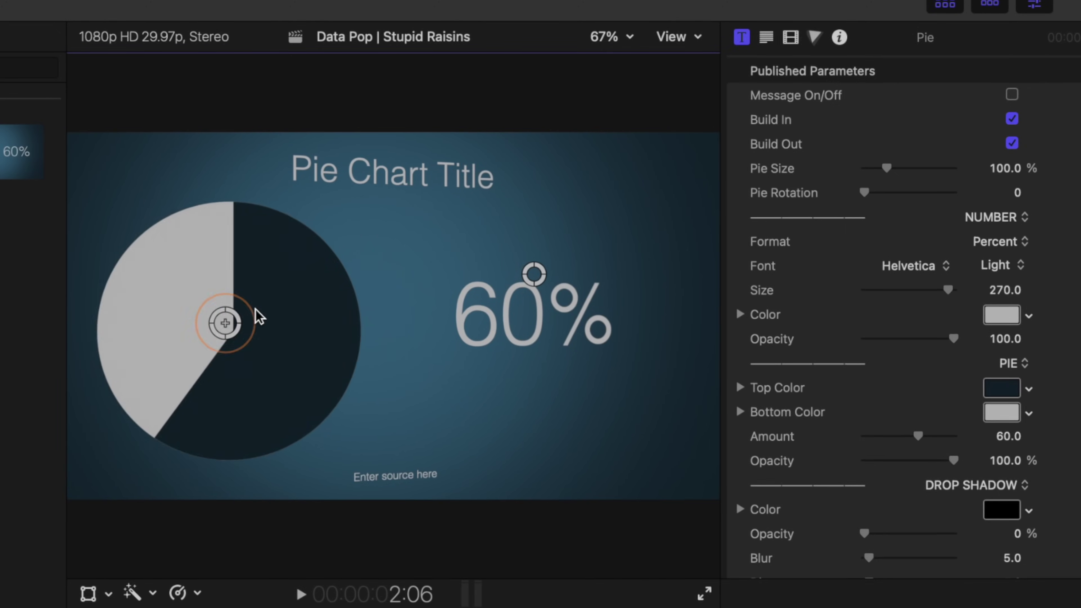
drag(900, 167, 866, 195)
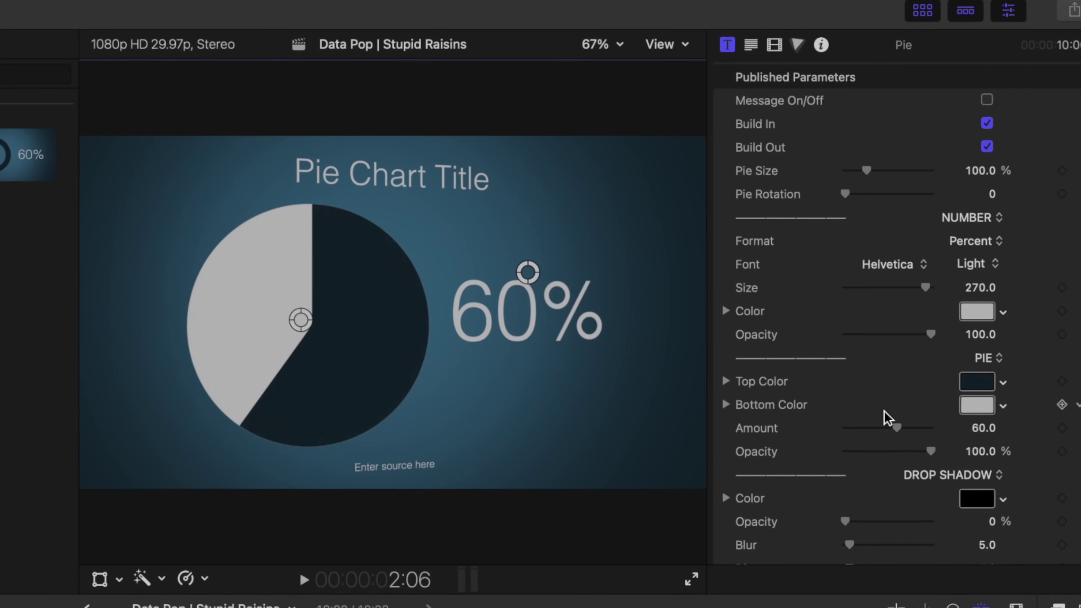
drag(895, 427, 911, 429)
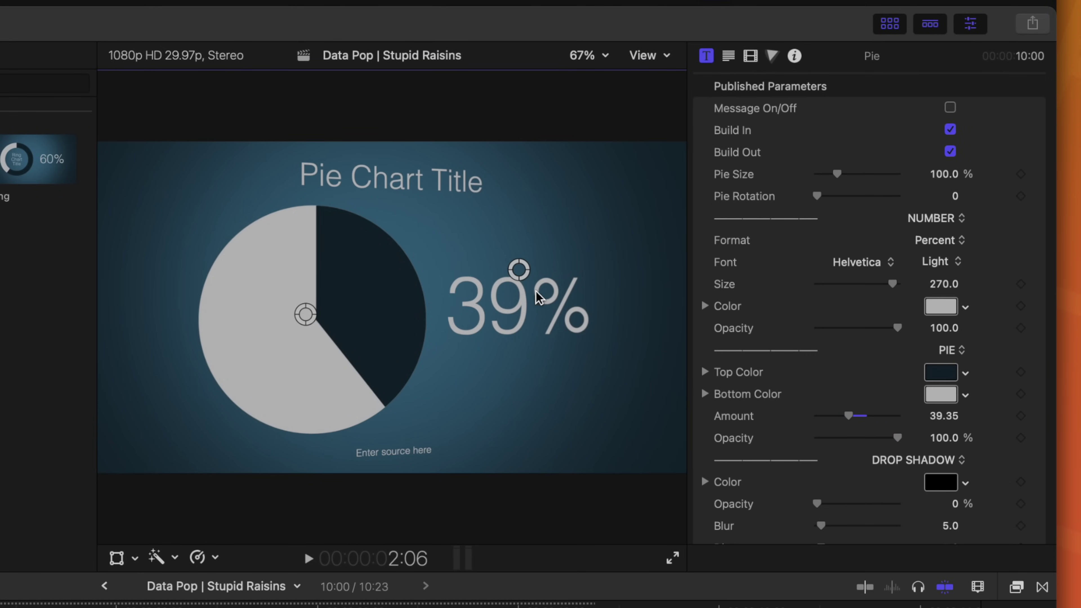
key(shift+slash)
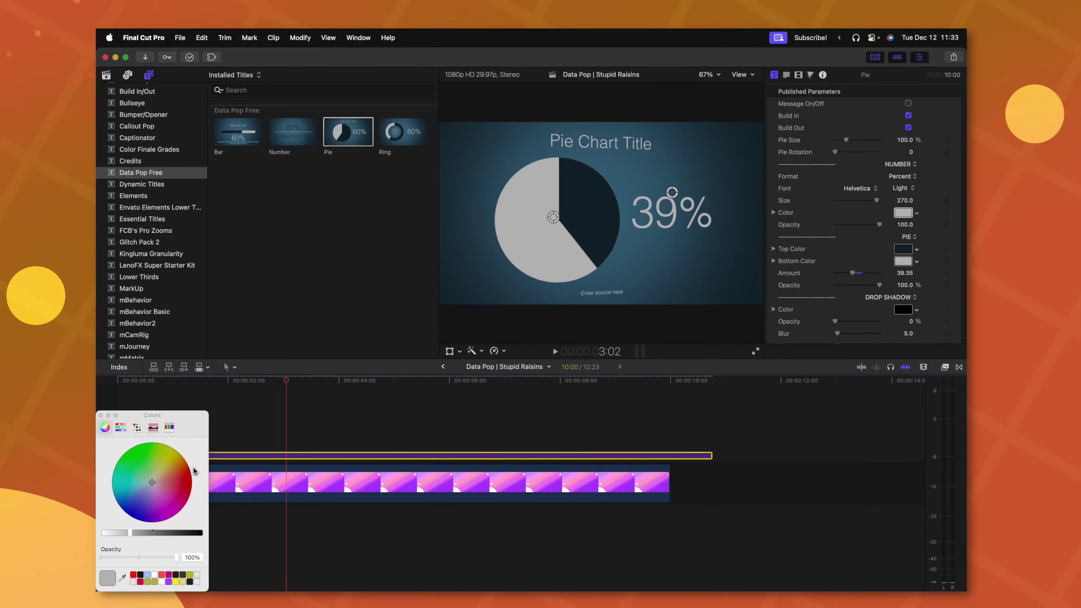
Step: Turn the percentage number blue and scrub ahead to watch the bar grow to 60%
drag(193, 470, 98, 536)
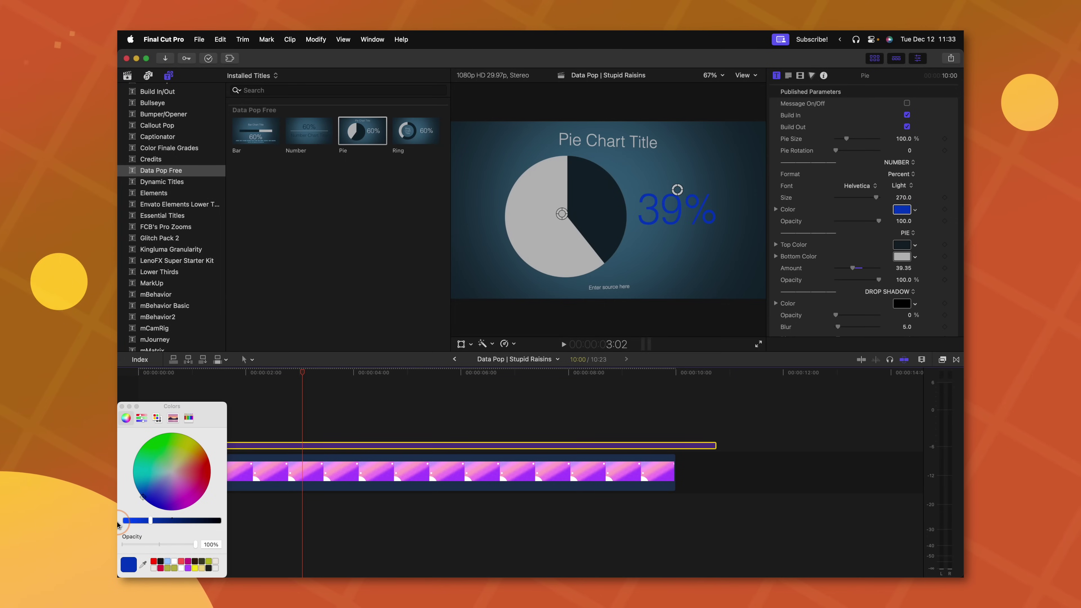
click(122, 406)
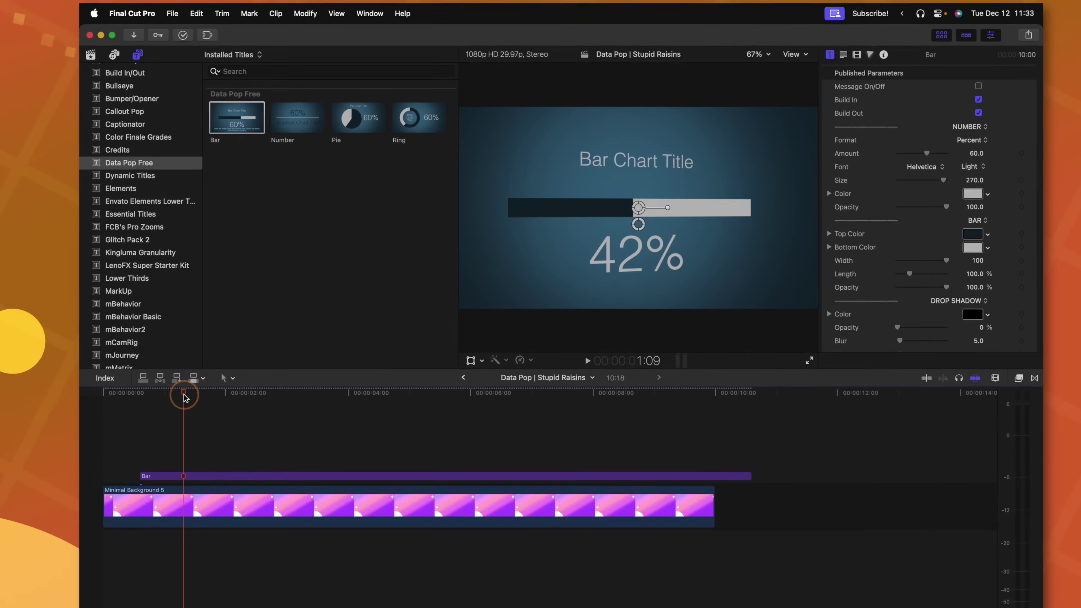
drag(186, 398, 247, 398)
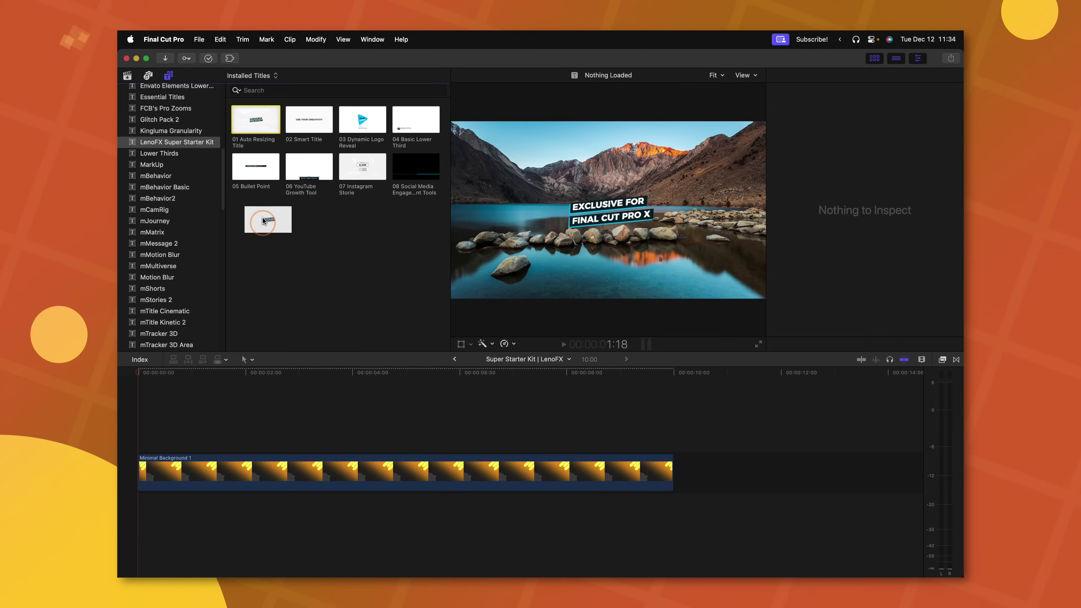
Step: Stack 01 Auto Resizing Title and 06 YouTube Growth Tool over the background and play them
drag(234, 106, 198, 438)
click(205, 383)
key(space)
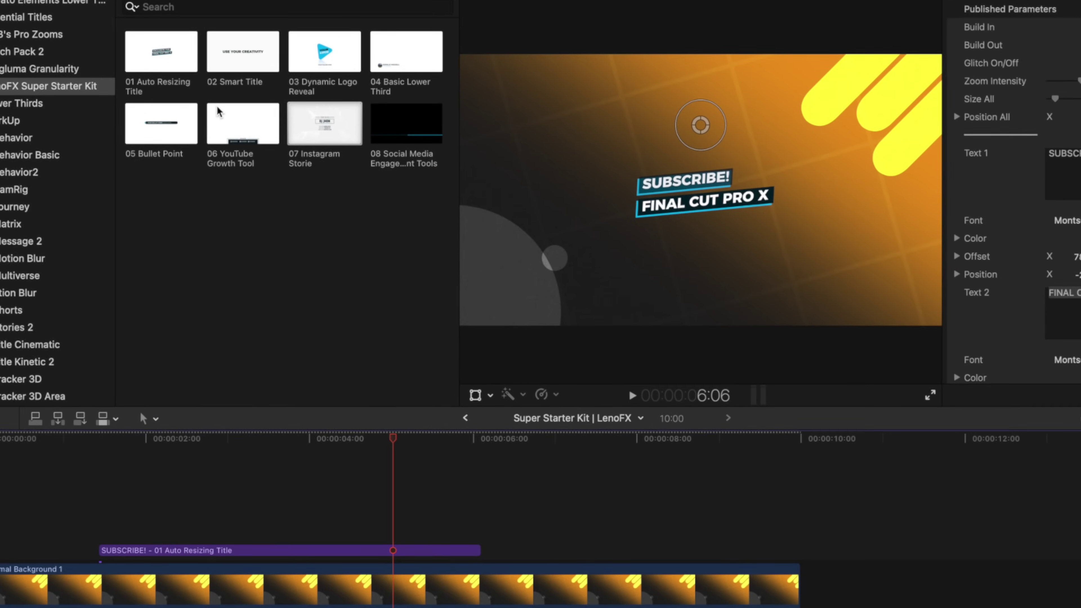
drag(218, 111, 246, 469)
click(244, 439)
key(space)
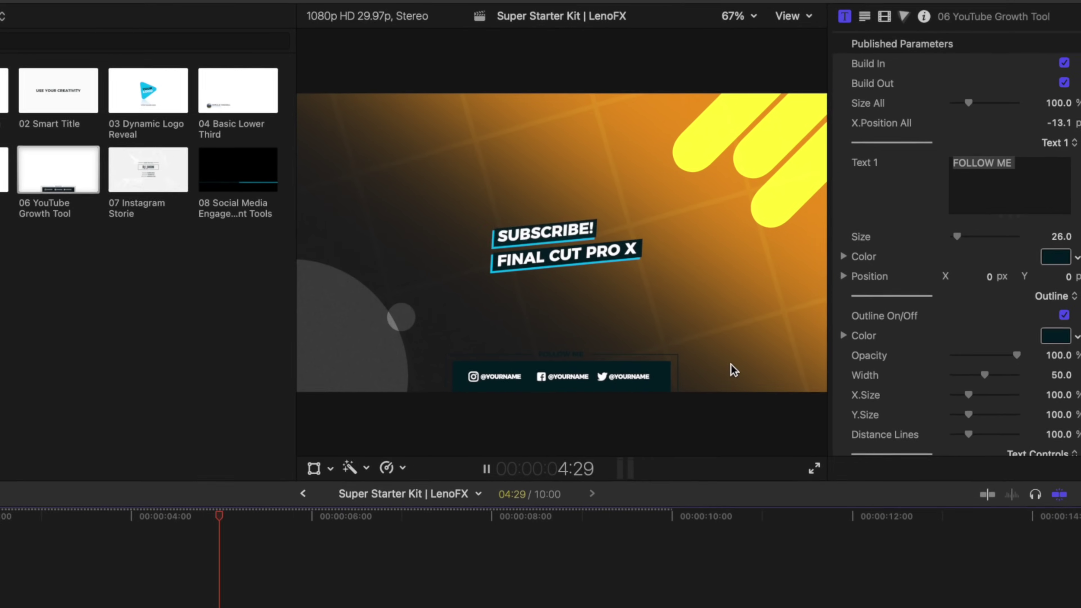
key(space)
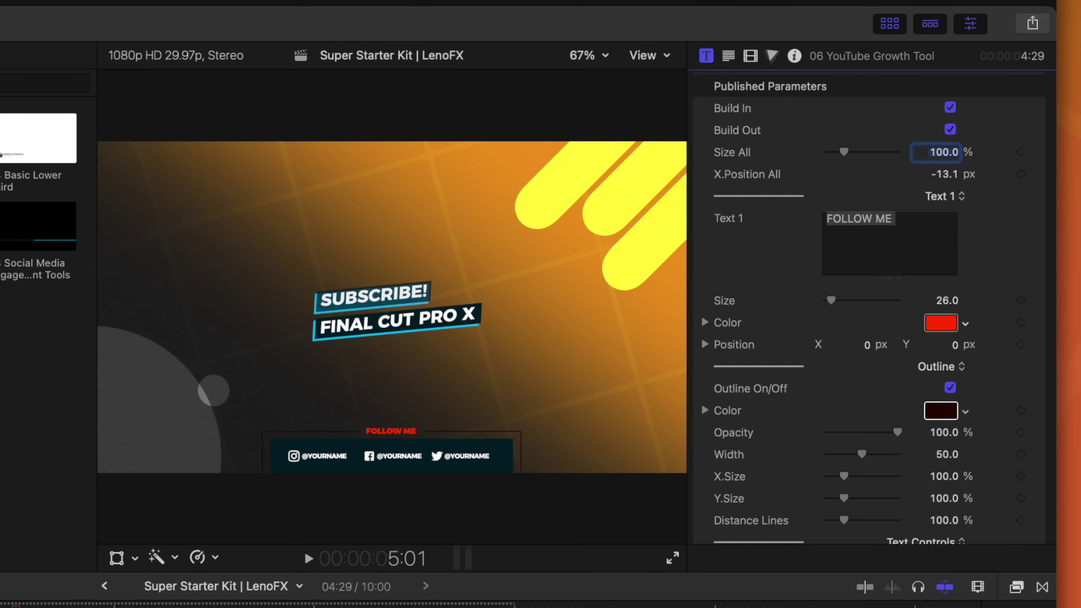
Step: Make the social bar's shape colour dark green
scroll(894, 324, down, 10)
click(940, 325)
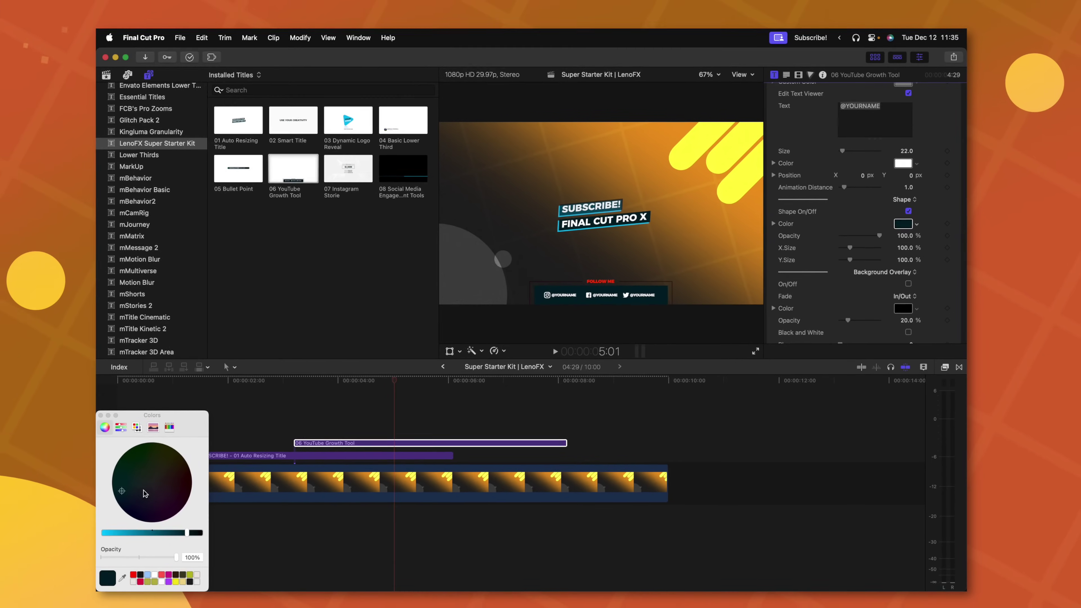
drag(145, 493, 98, 454)
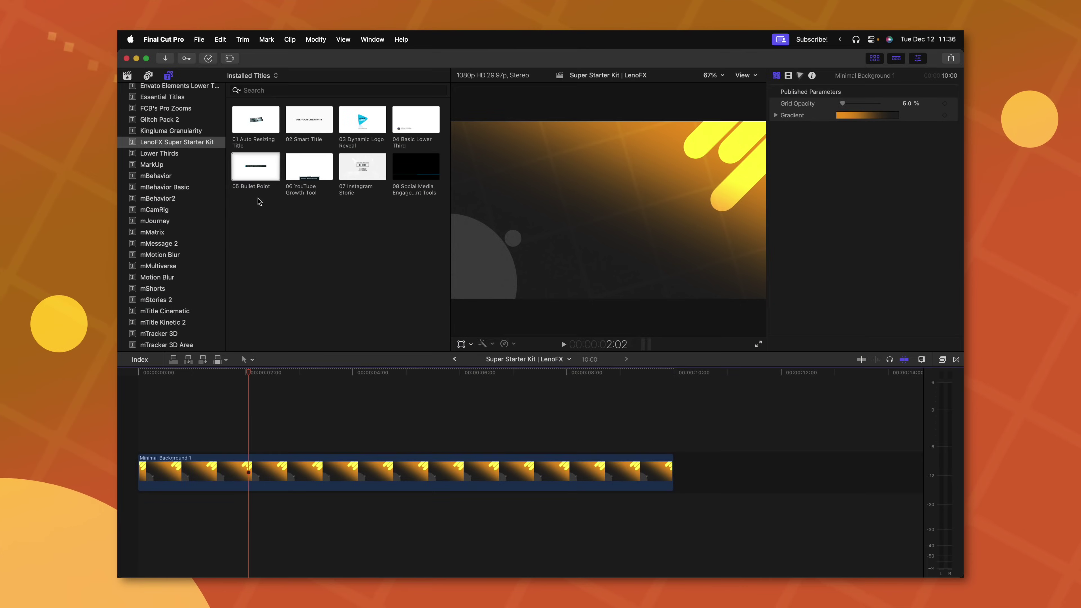
Step: Add the 05 Bullet Point title over the background and change its text to SUBSCRIBE!
drag(251, 173, 251, 443)
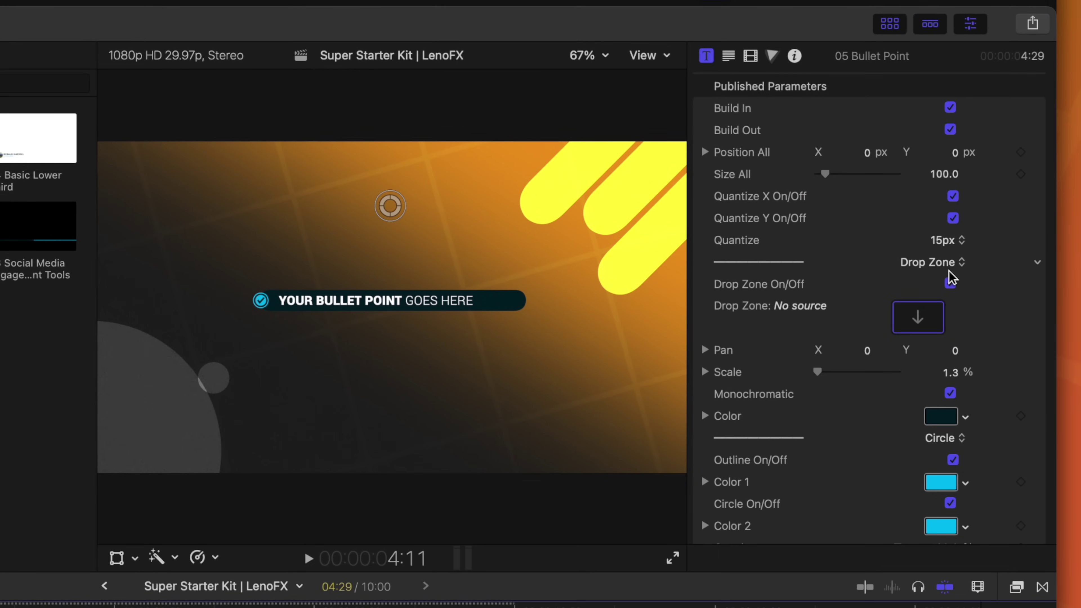
double_click(417, 306)
text(SUBSCRIBE!)
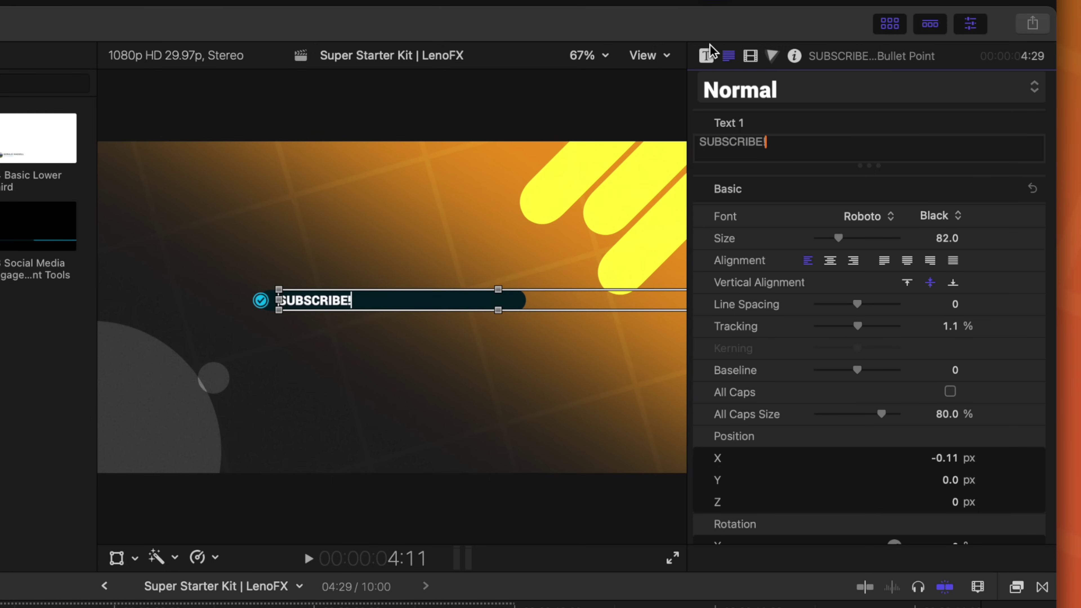
Step: Undo a trial size change and set the bar's Rectangle Color to orange
click(708, 54)
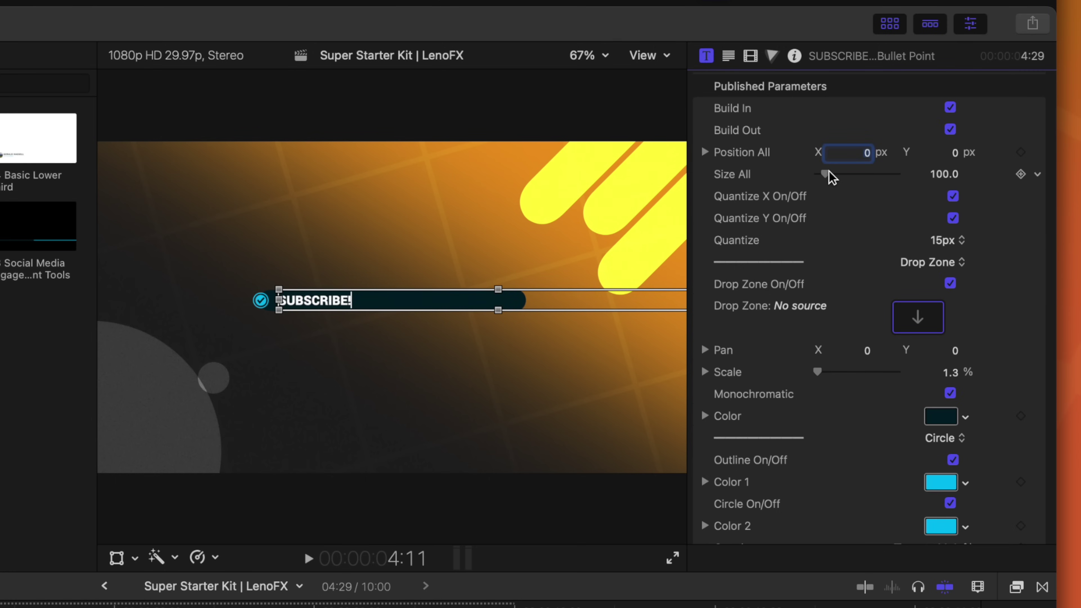
drag(826, 175, 837, 173)
key(super+z)
scroll(852, 304, down, 1)
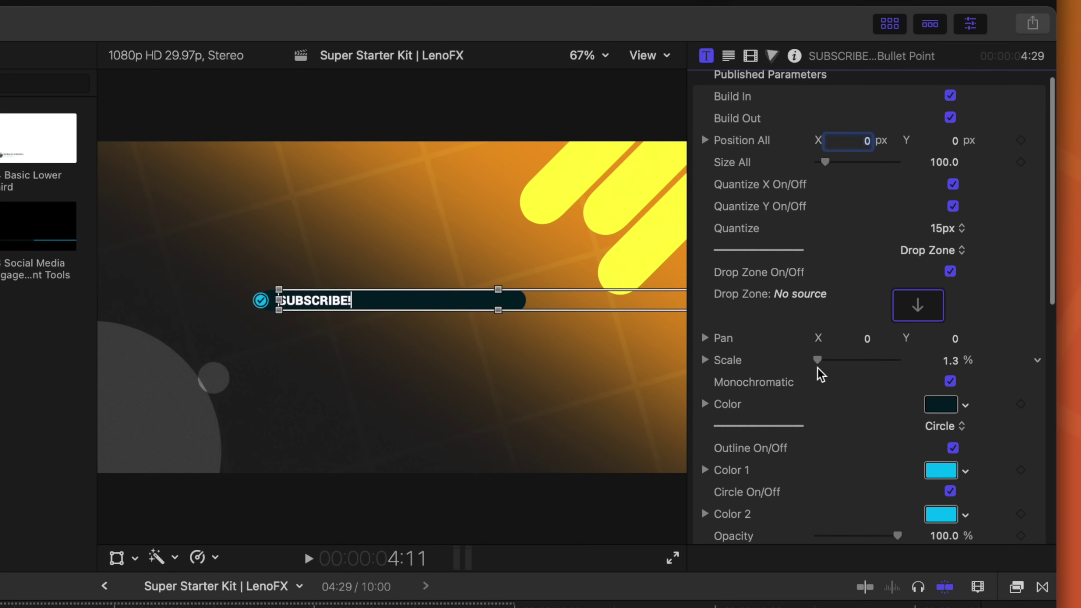
scroll(762, 309, down, 10)
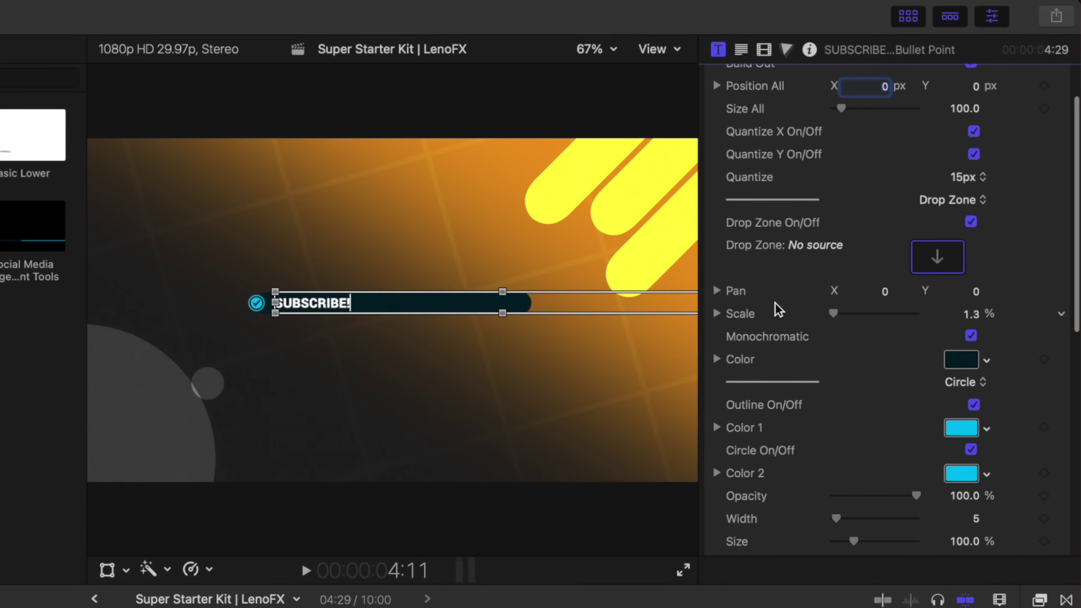
click(994, 438)
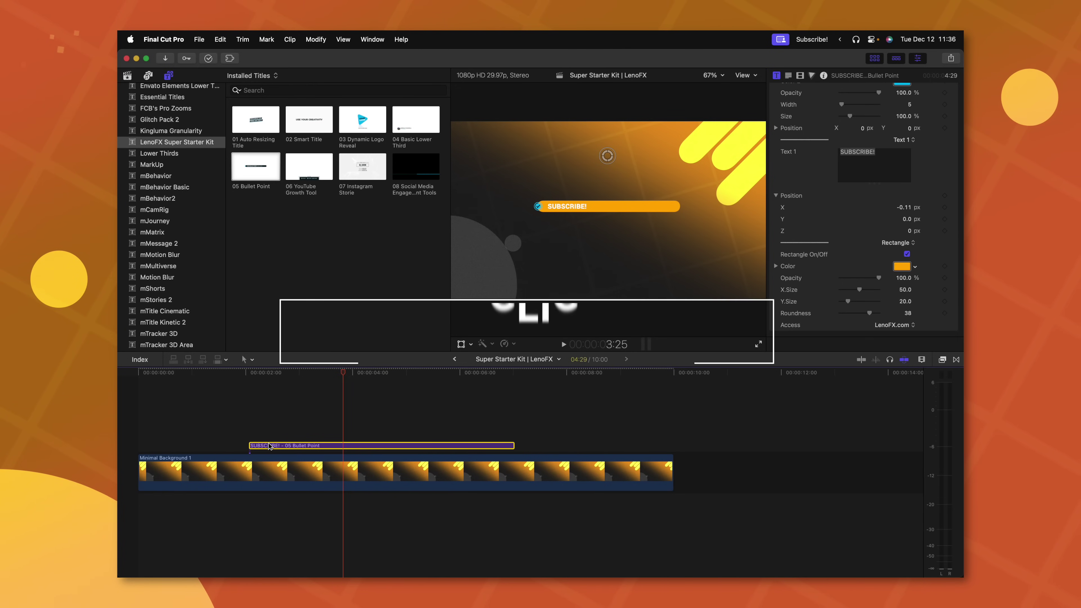
Step: Option-drag two staggered copies of the SUBSCRIBE! title onto higher lanes and play them back
drag(273, 445, 284, 418)
click(295, 371)
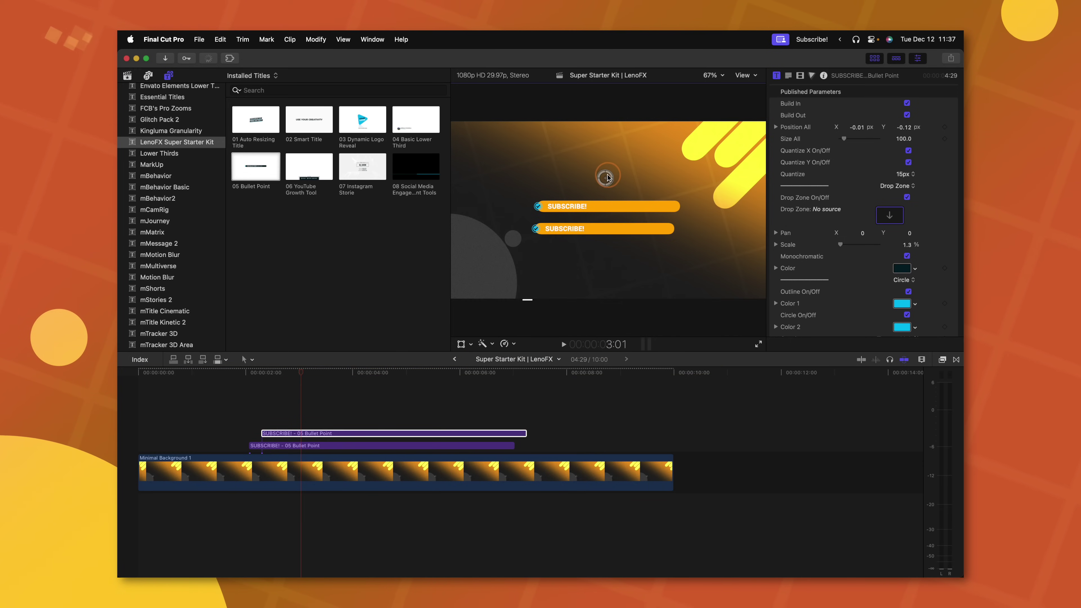
drag(281, 431, 298, 420)
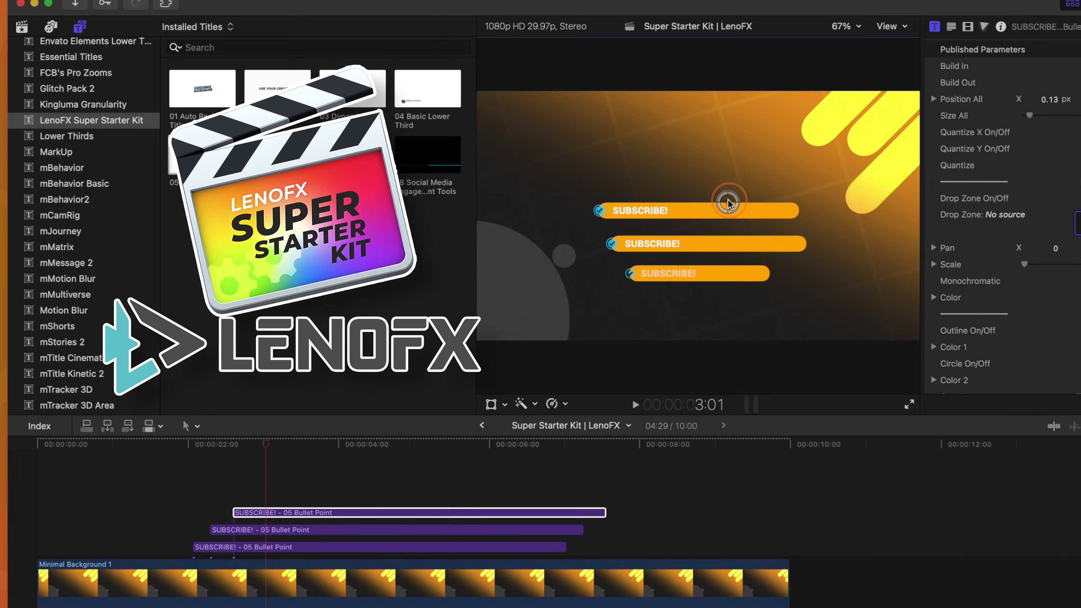
click(196, 445)
key(space)
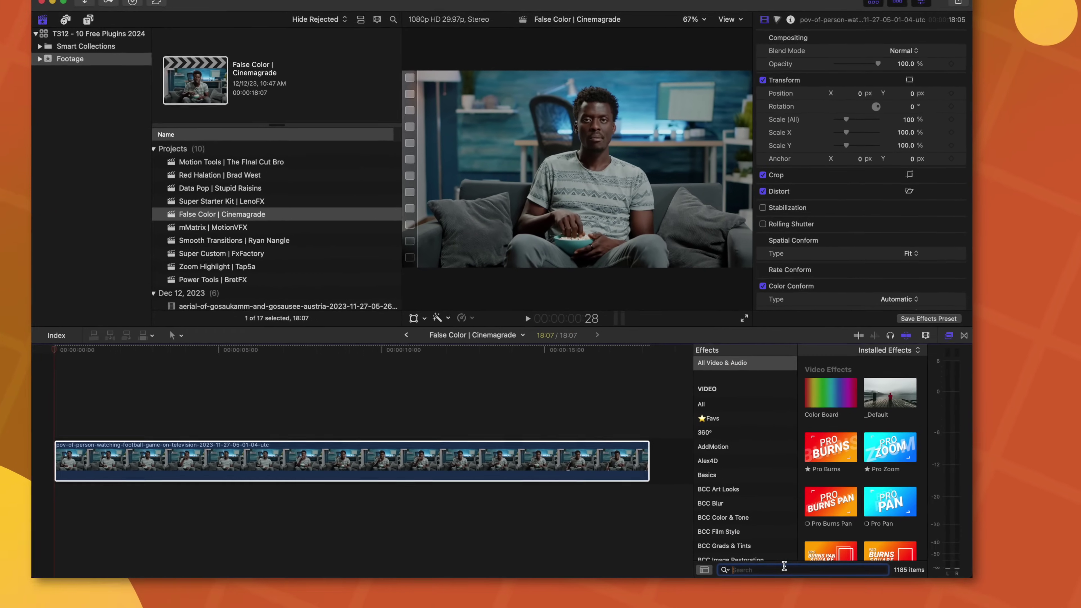
Step: Add Custom LUT to the clip and load False+Color+LUT.cube, replacing the existing LUT
text(custom)
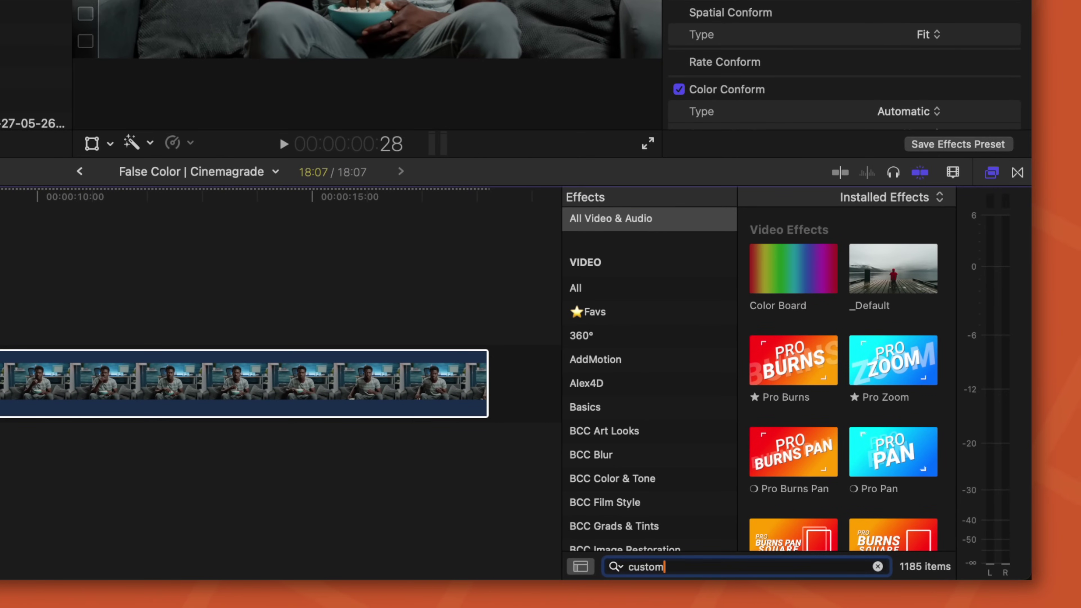
drag(775, 256, 214, 379)
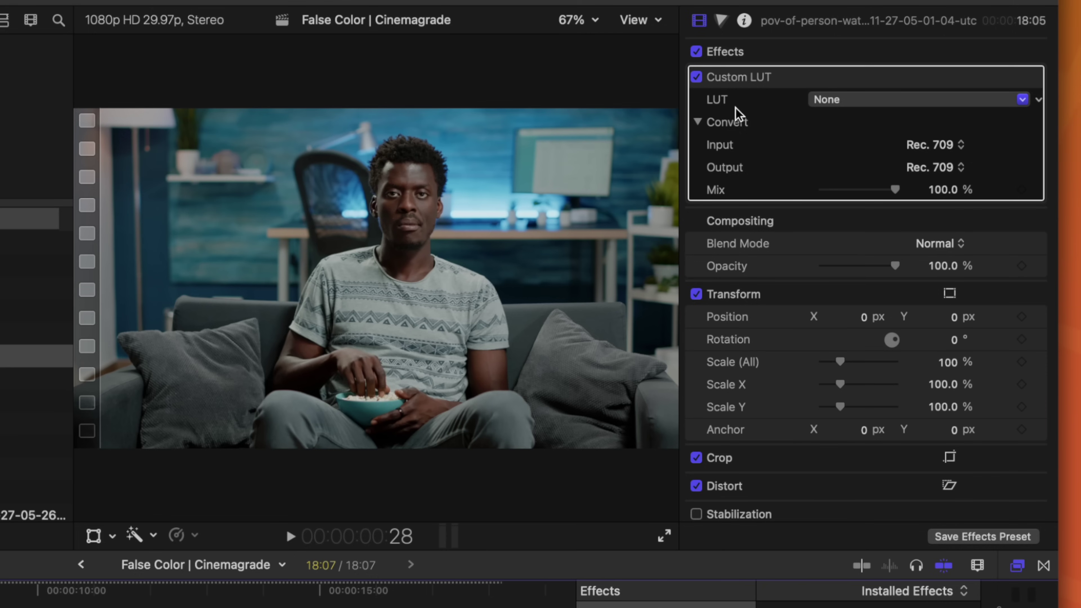
click(898, 105)
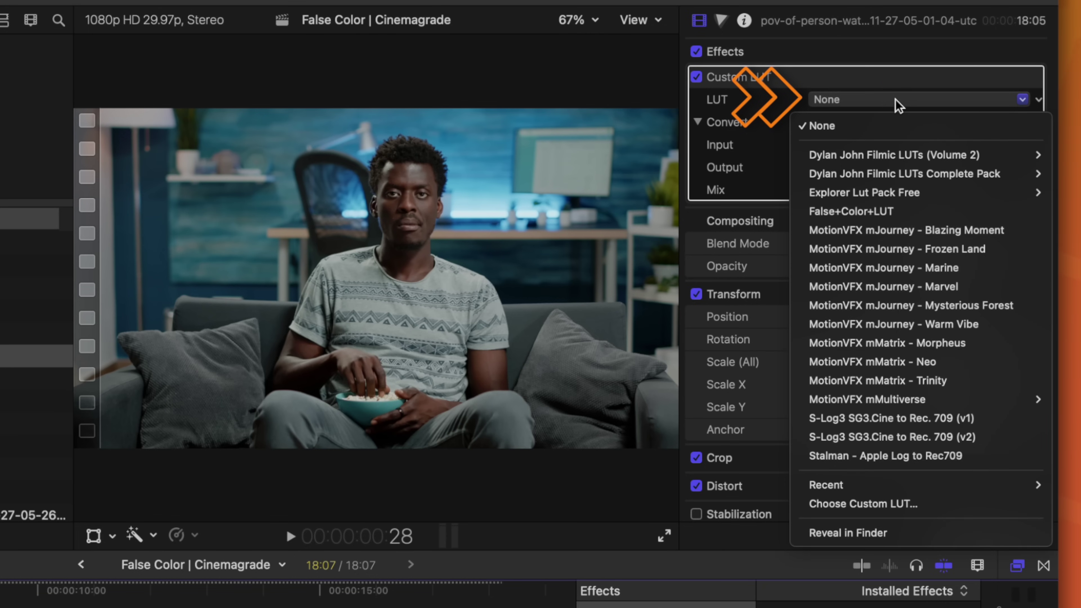
click(876, 501)
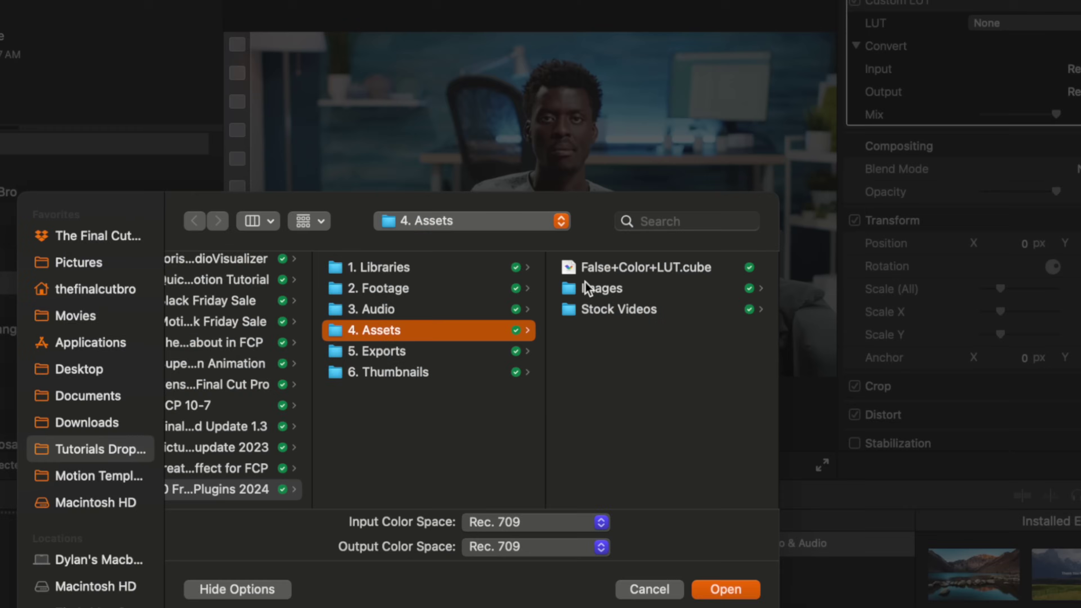
click(590, 269)
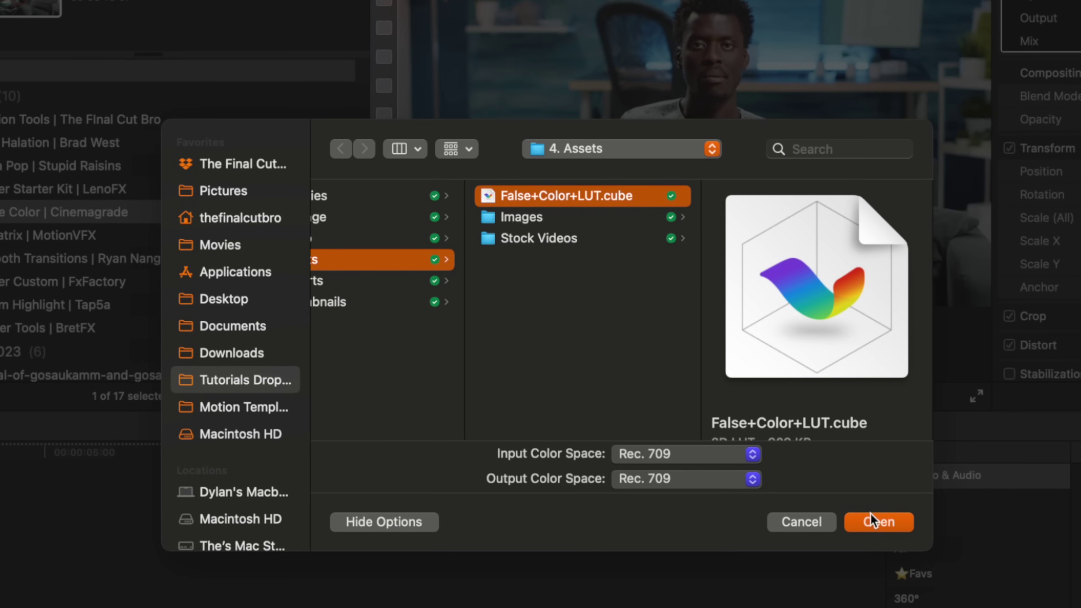
click(871, 520)
click(484, 220)
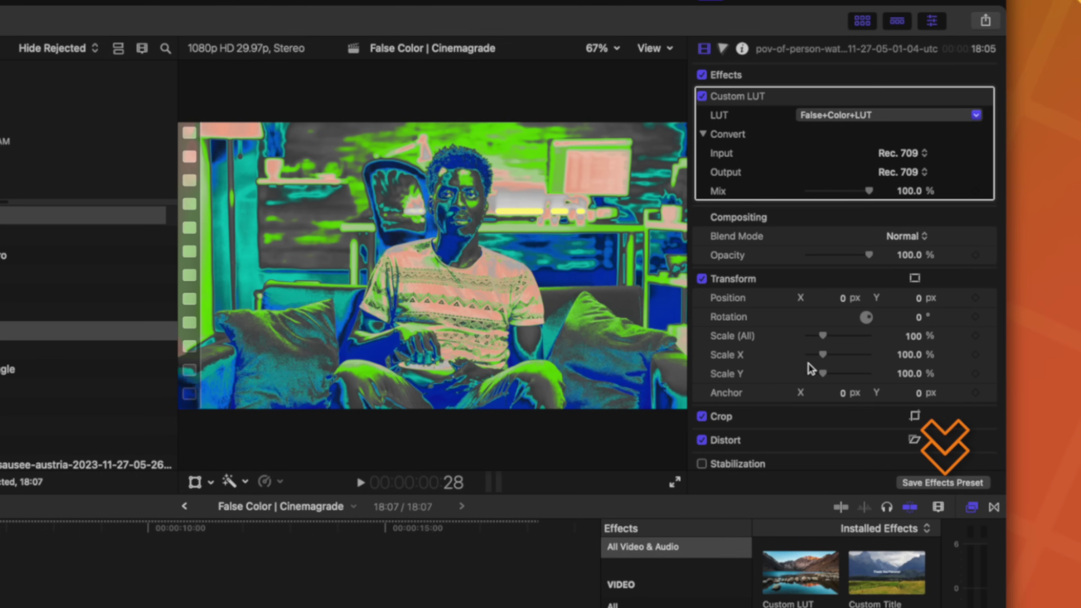
Step: Save the effects as a 'False Colors' preset in Favs and search 'fals' among the effects
click(938, 483)
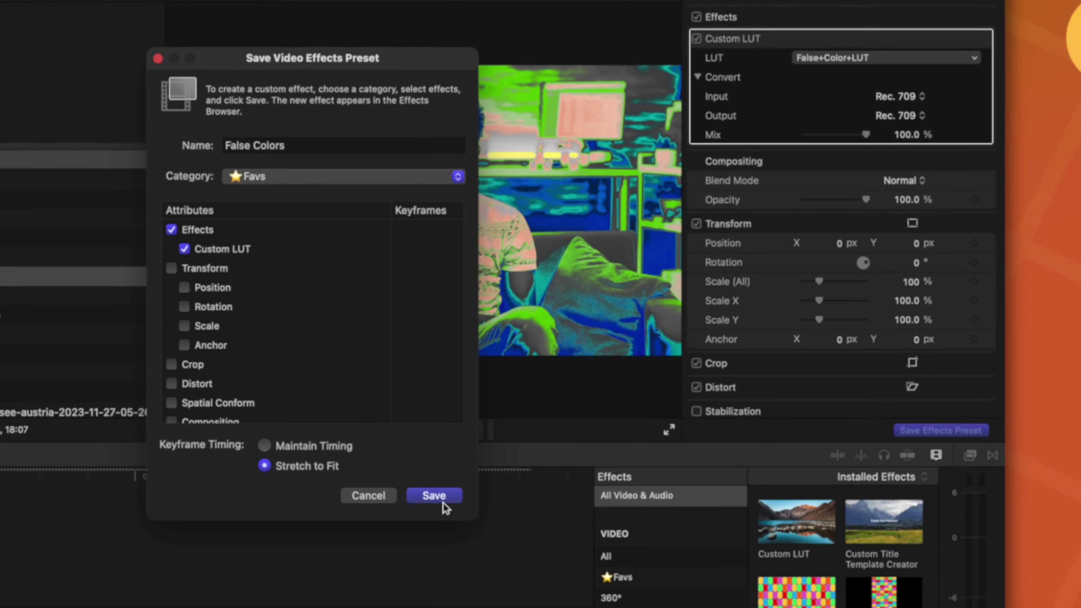
click(442, 546)
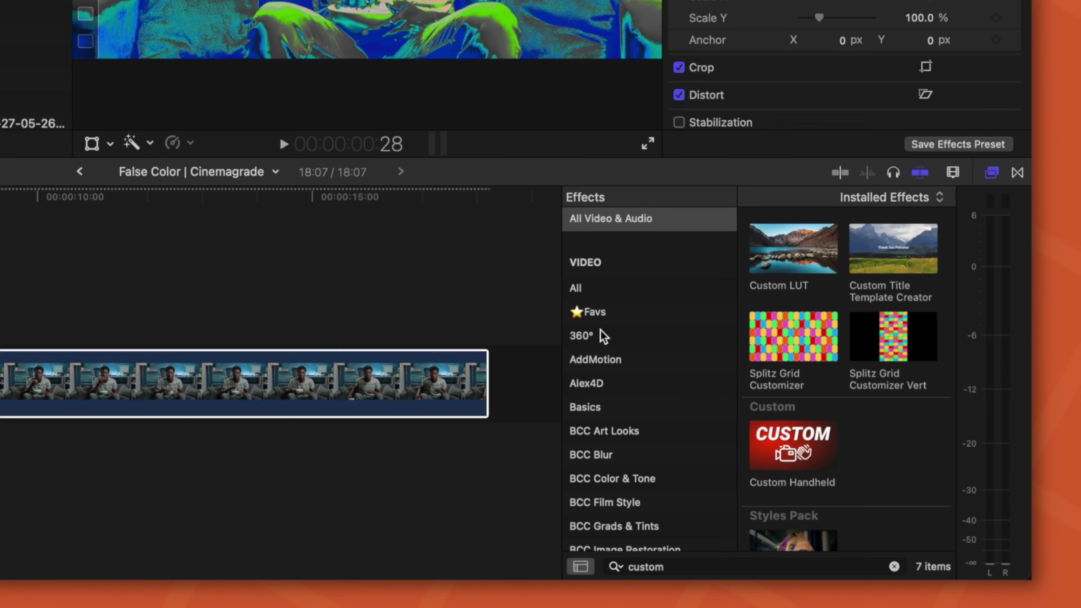
click(604, 323)
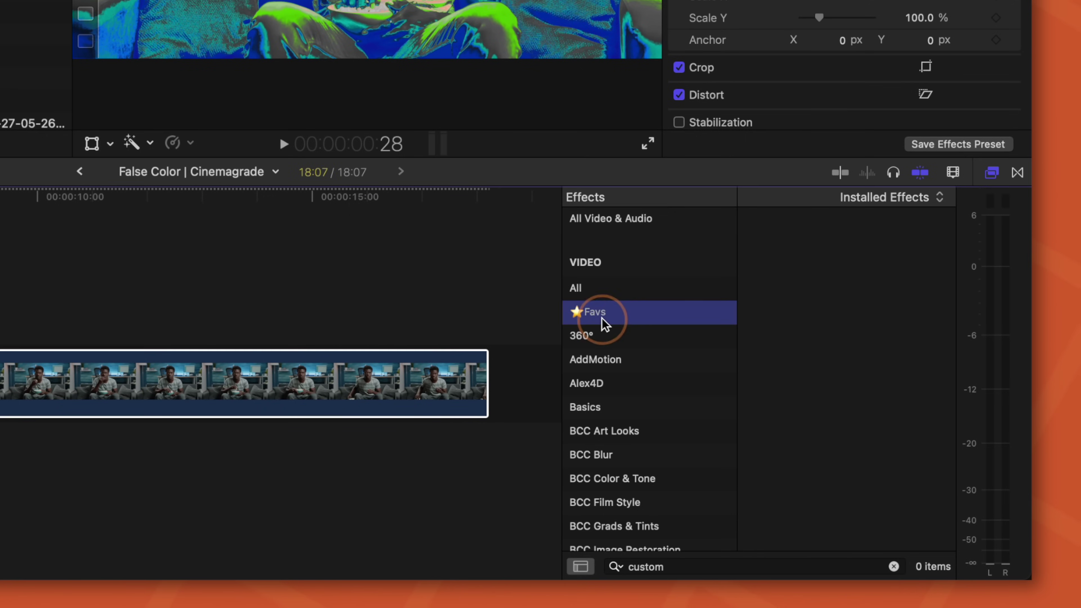
click(893, 566)
text(false)
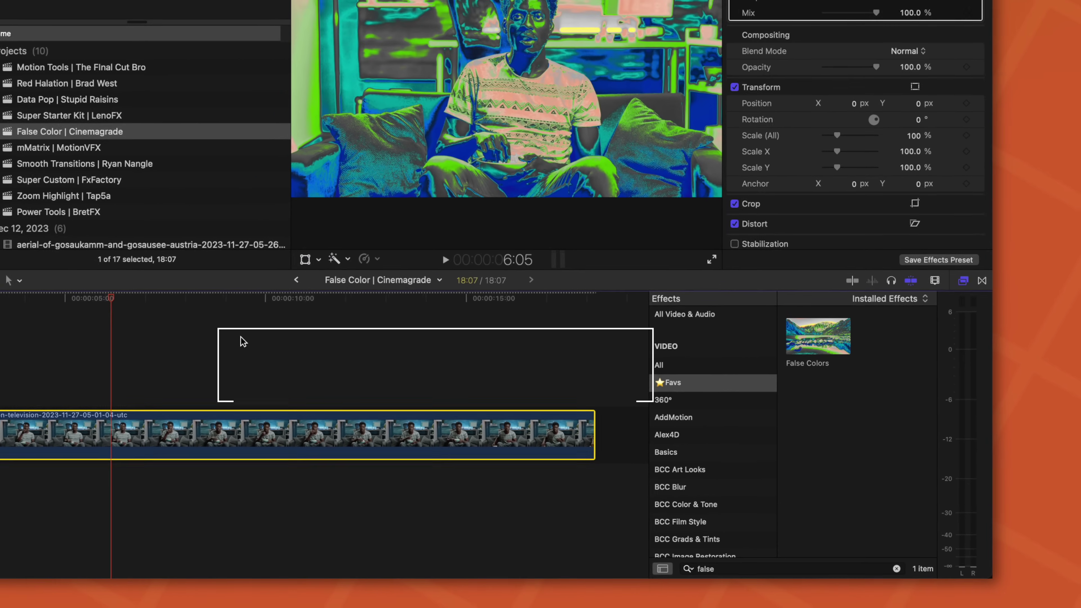
Step: Try adding a colour wheels correction in the Color inspector, then undo it
key(super+6)
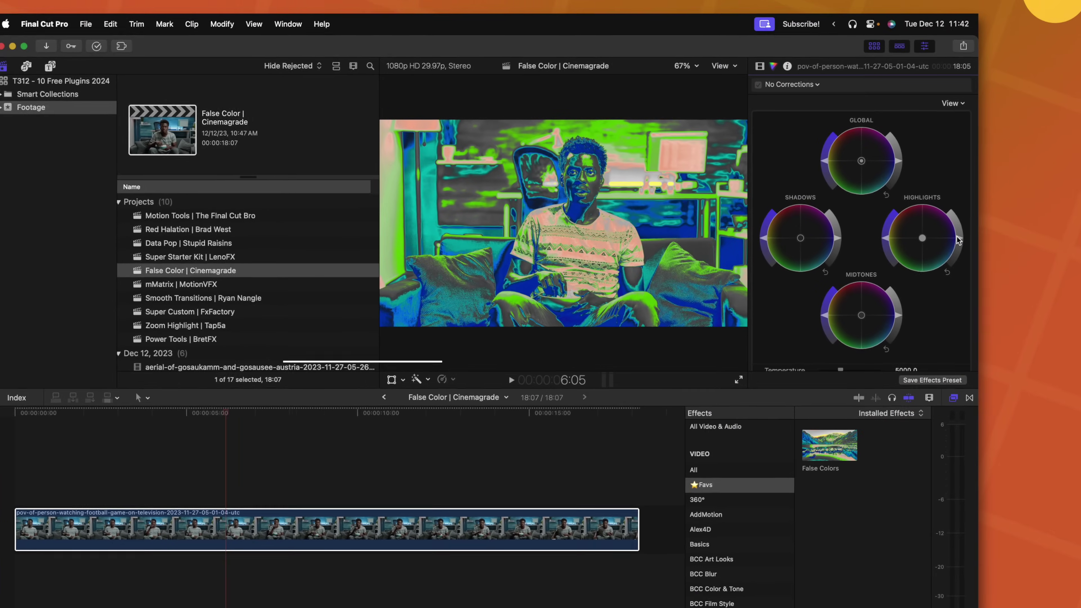
click(981, 230)
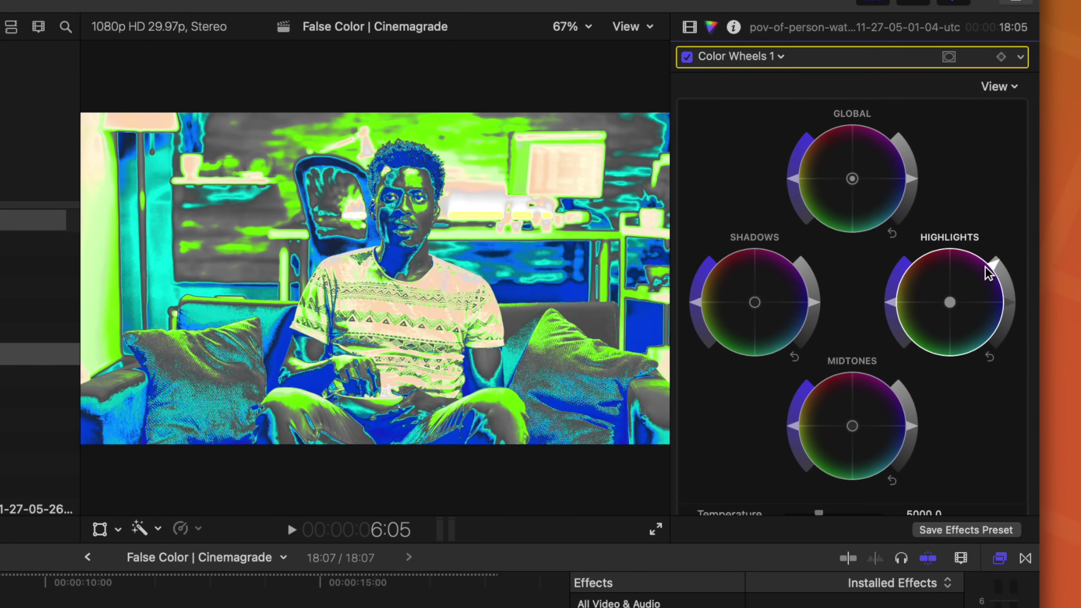
key(super+z)
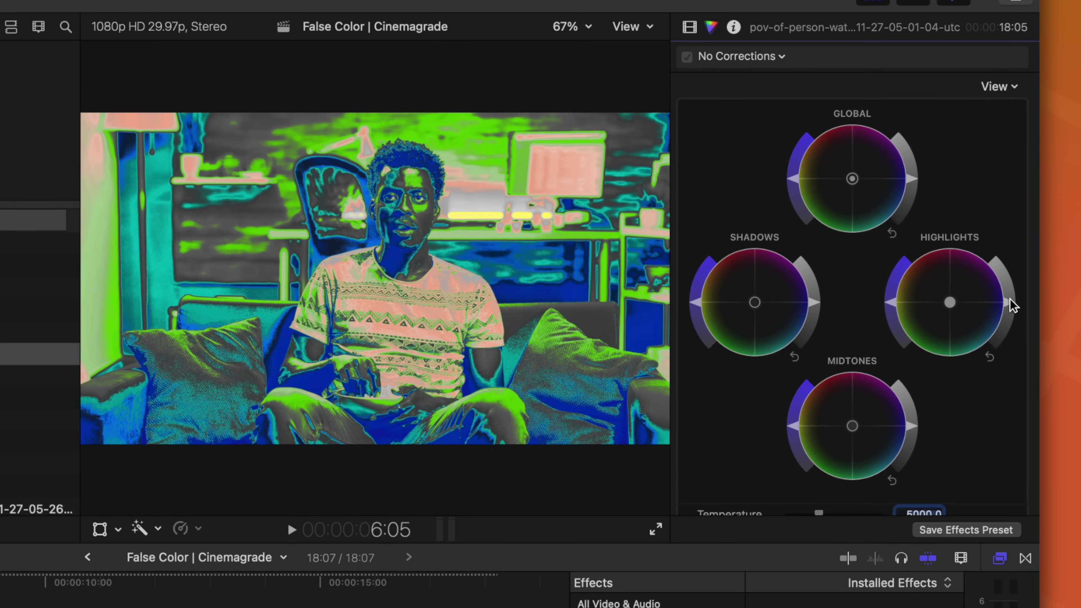
Step: Move Color Wheels 1 above Custom LUT and raise its Highlights brightness
click(689, 27)
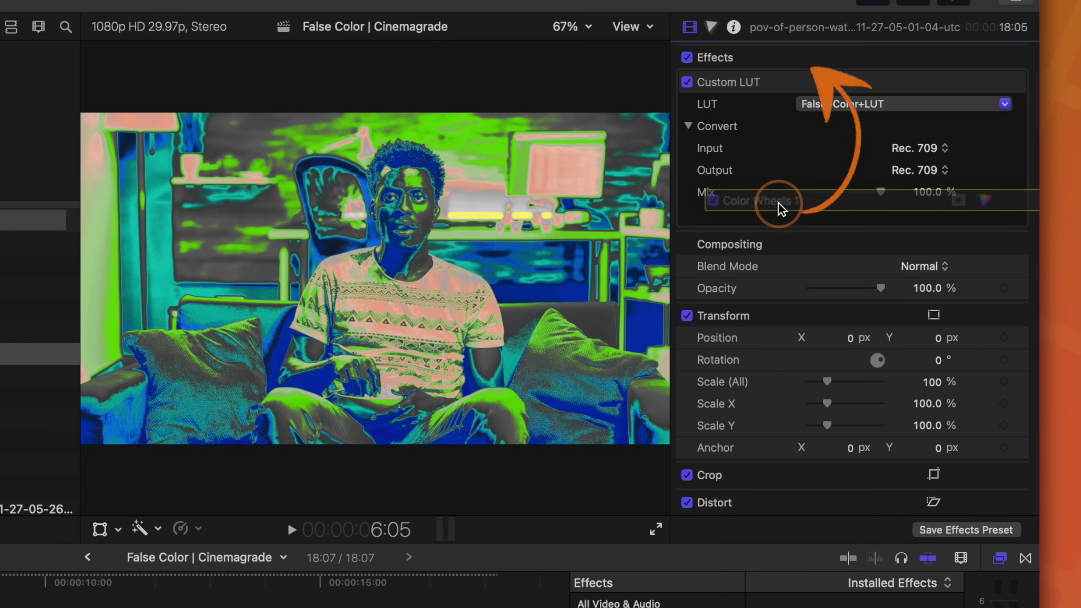
drag(783, 207, 767, 108)
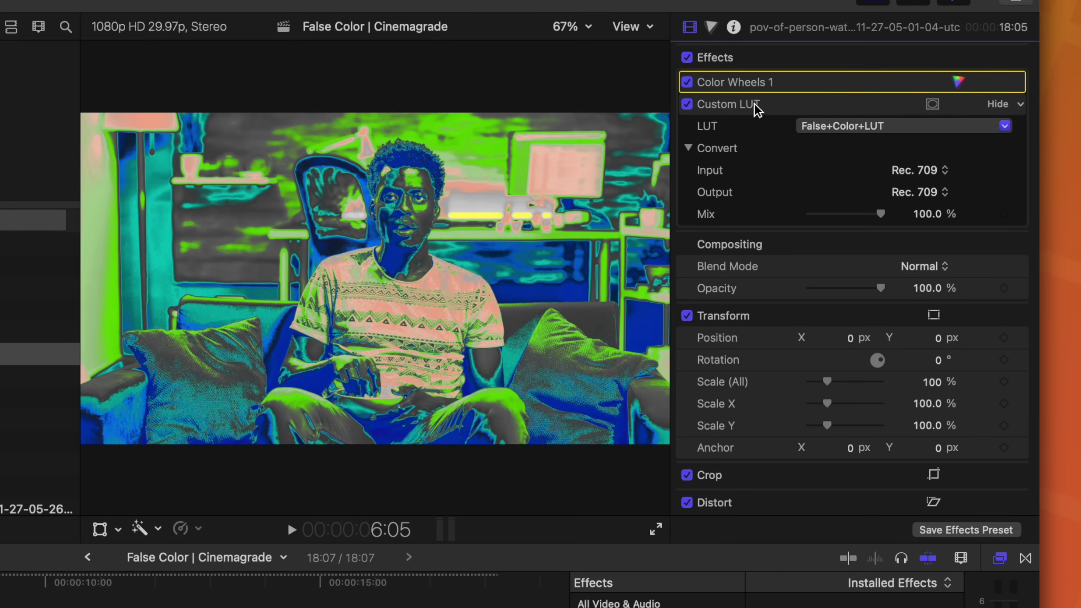
click(959, 81)
drag(1011, 320, 983, 284)
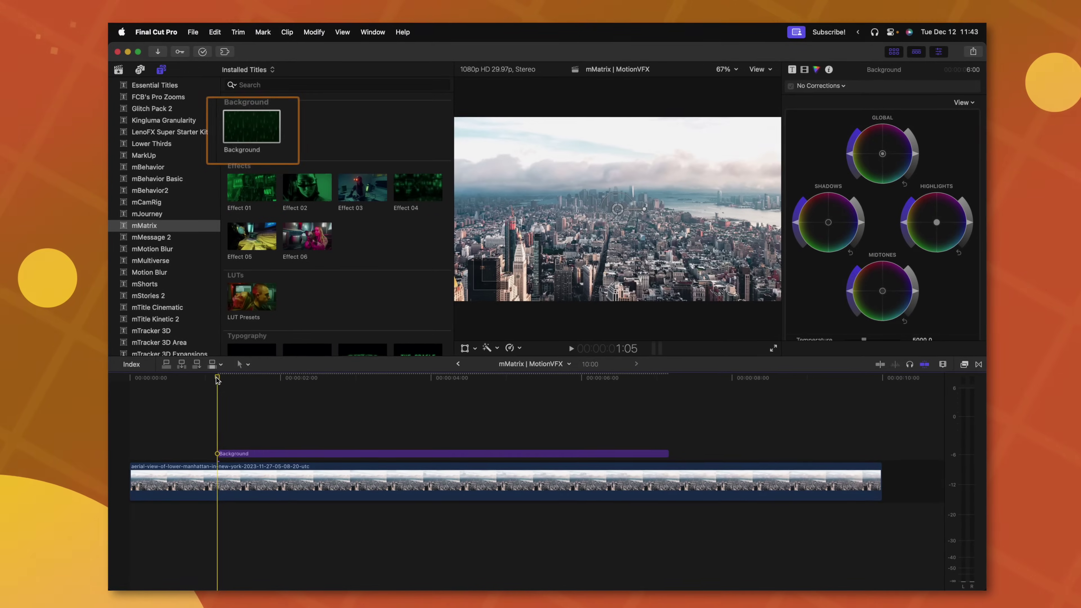
Step: Replace the Matrix Background title with mMatrix Effect 01 above the Manhattan clip and preview it
key(space)
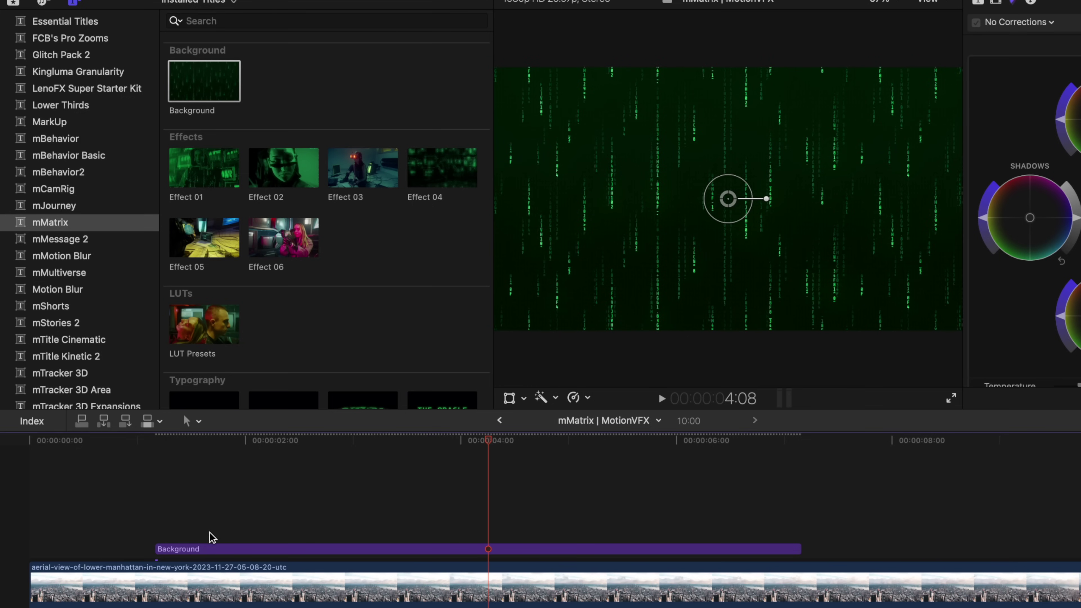
click(210, 548)
key(Delete)
drag(210, 172, 152, 547)
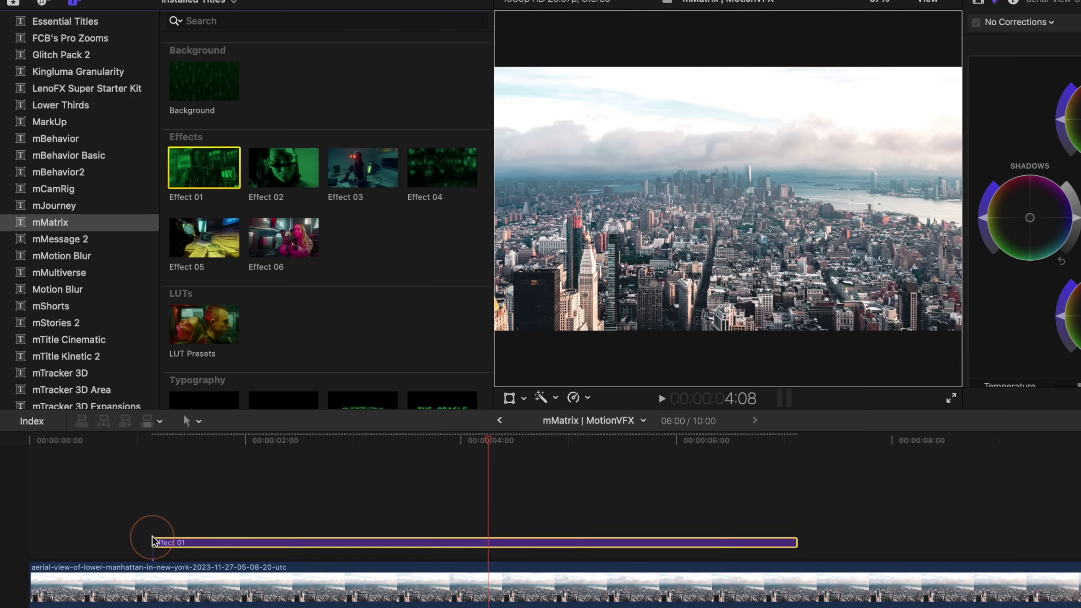
click(163, 439)
key(space)
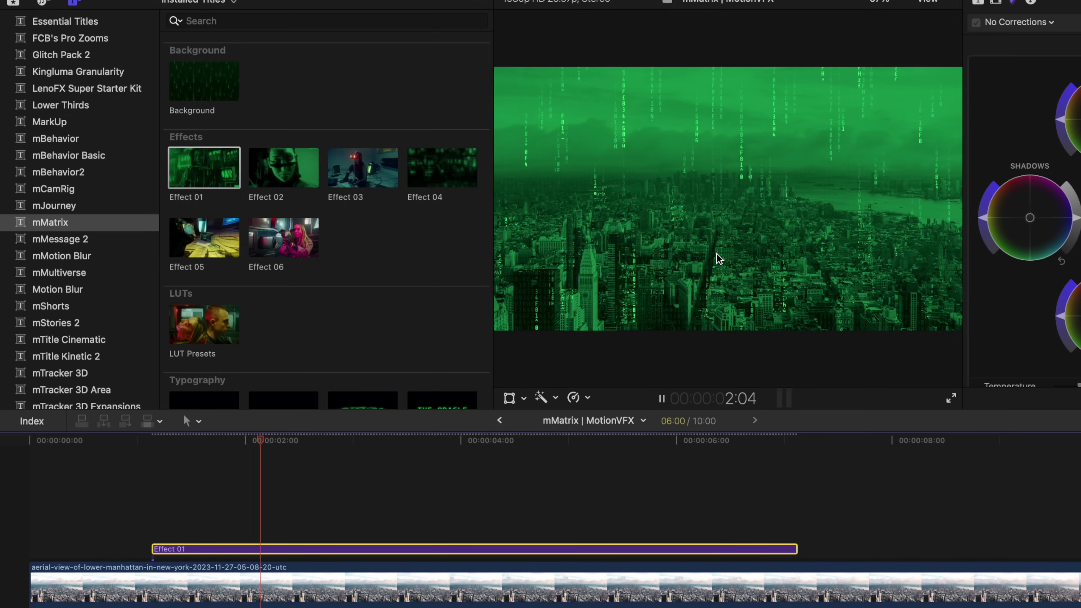
key(space)
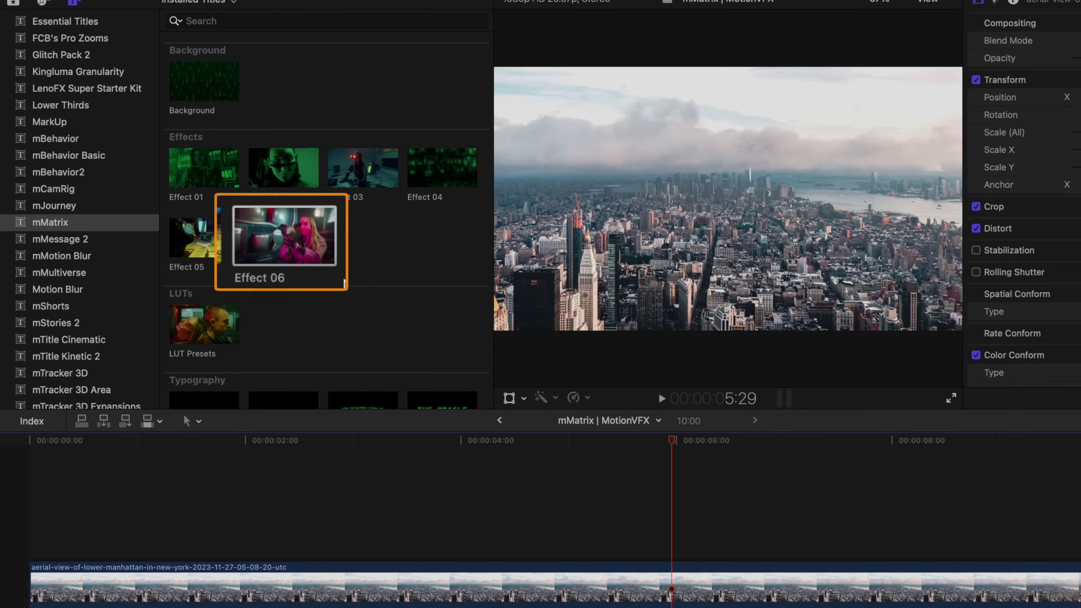
Step: Add mMatrix Effect 06 at 2:18, preview it, and move its centre onto the tall buildings
drag(291, 212, 309, 476)
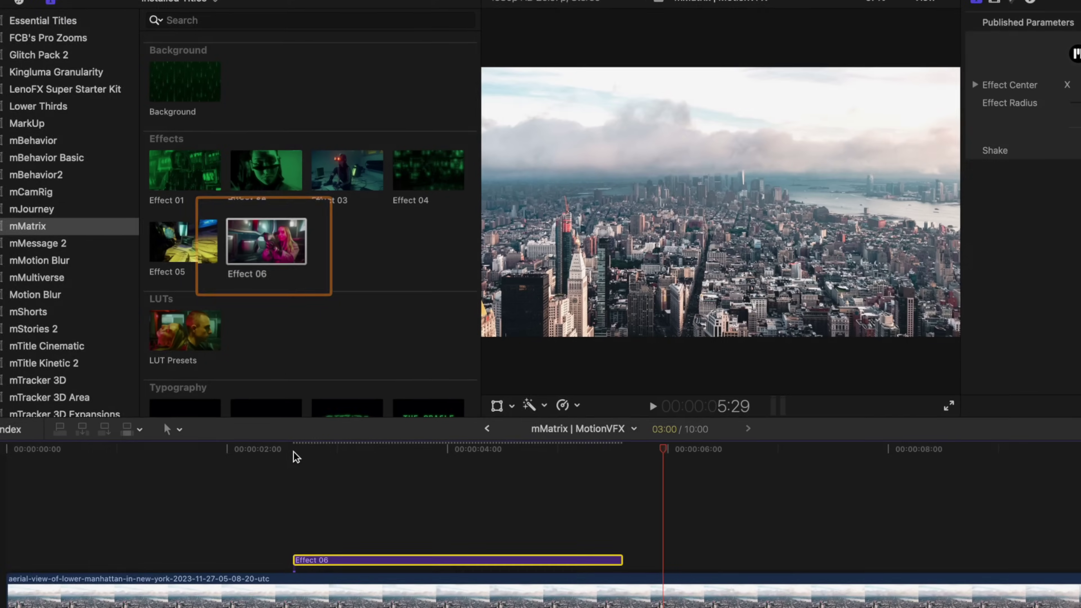
click(310, 443)
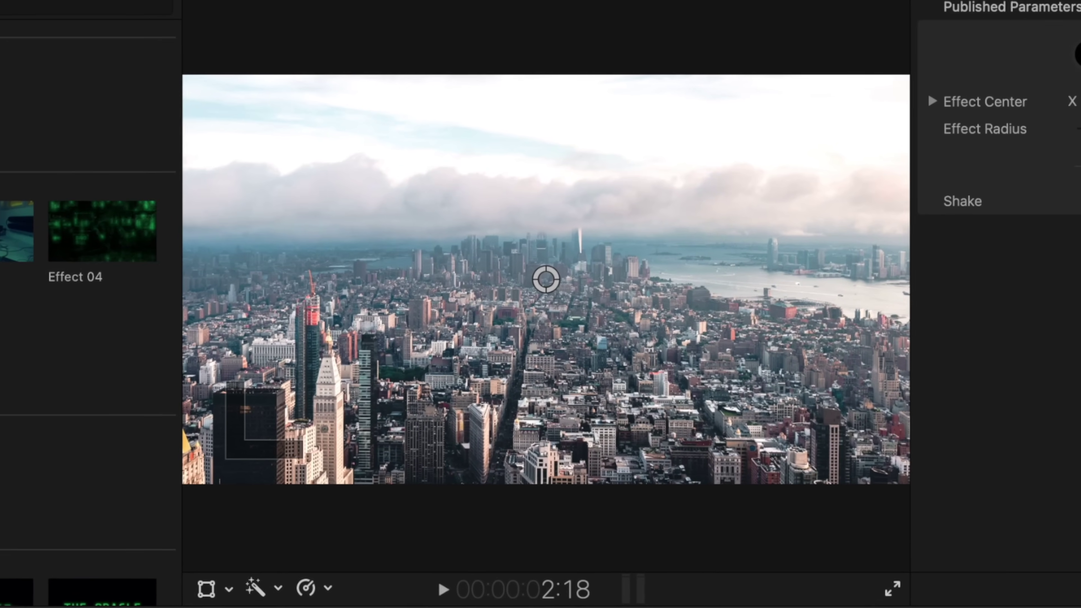
key(space)
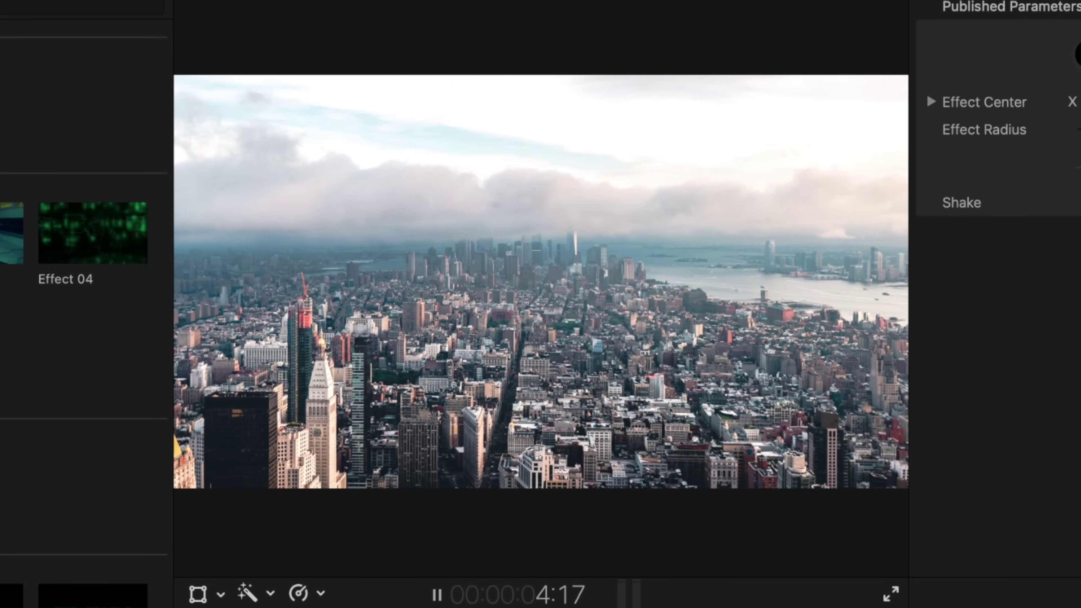
key(space)
key(space)
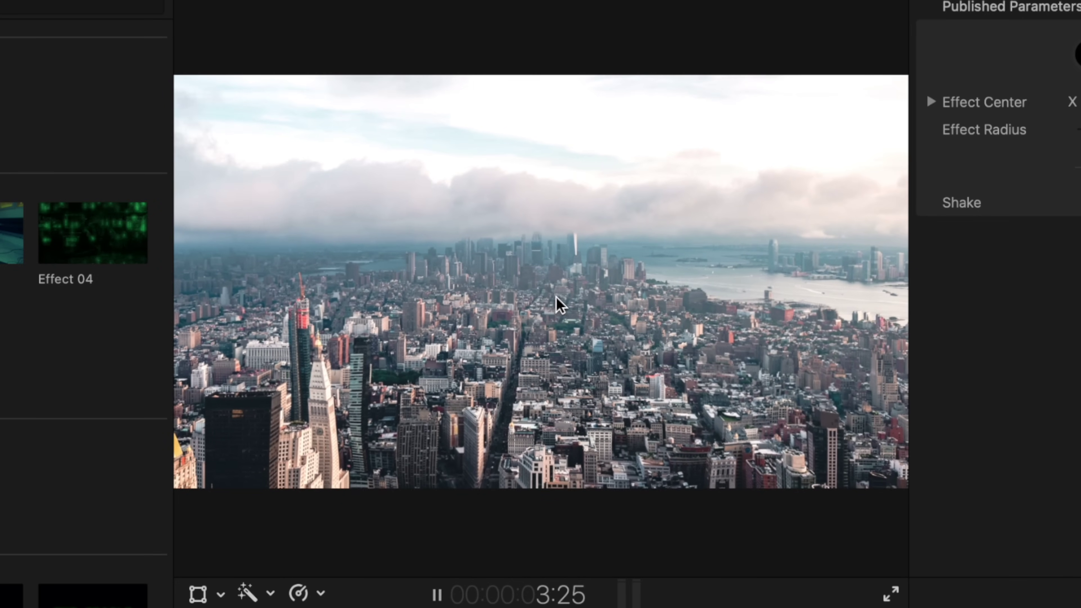
key(space)
drag(545, 285, 360, 374)
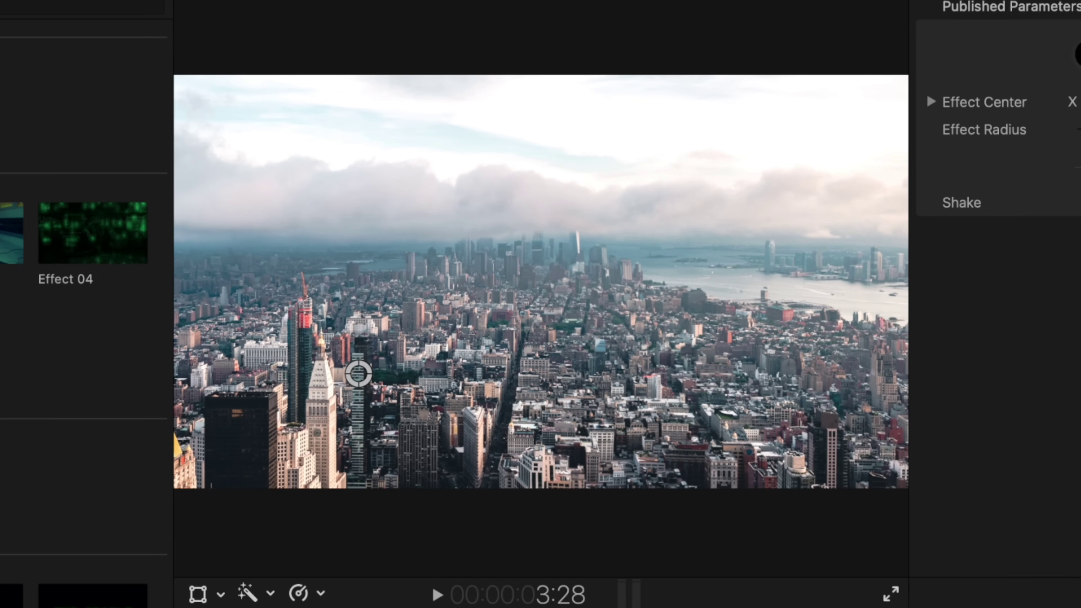
key(space)
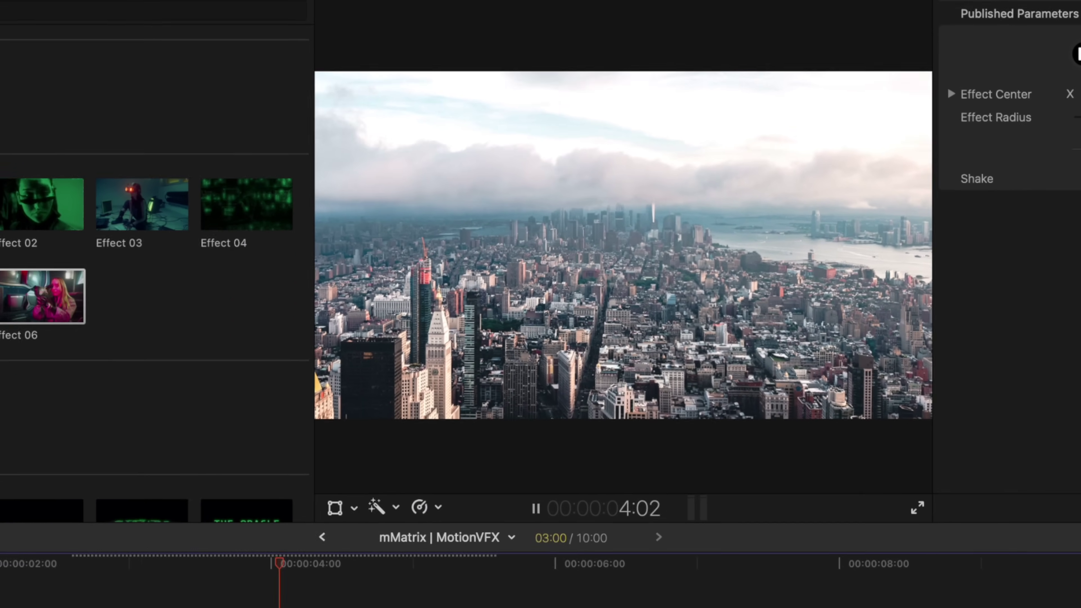
key(space)
Step: Add the mMatrix Lower3rd 01 title at 2:23 and play back the ENTERING THE SYSTEM and CIPHER titles
key(Delete)
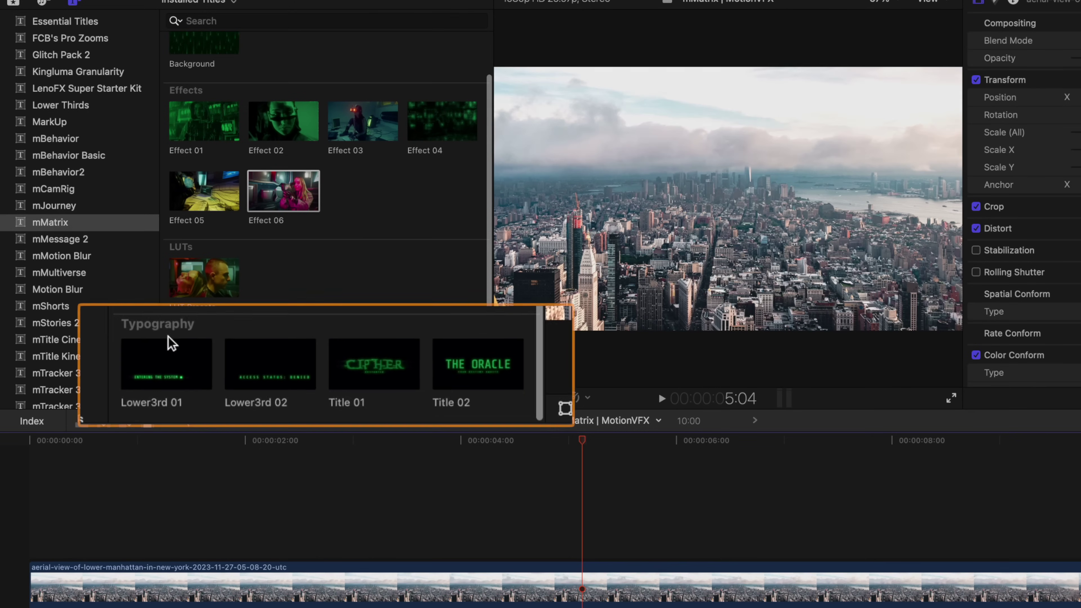
drag(138, 362, 323, 452)
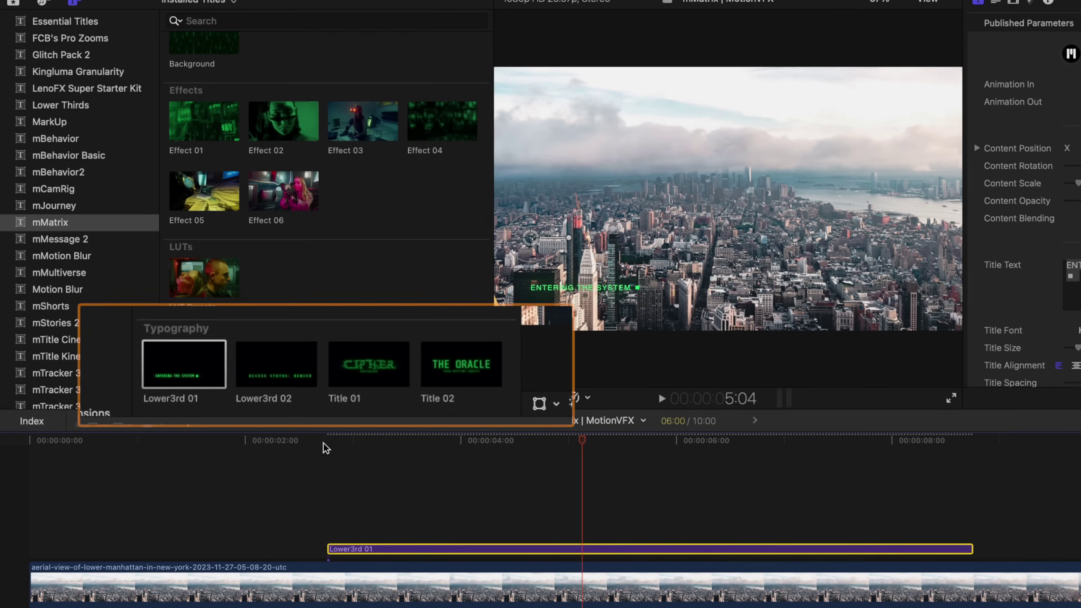
click(326, 447)
key(space)
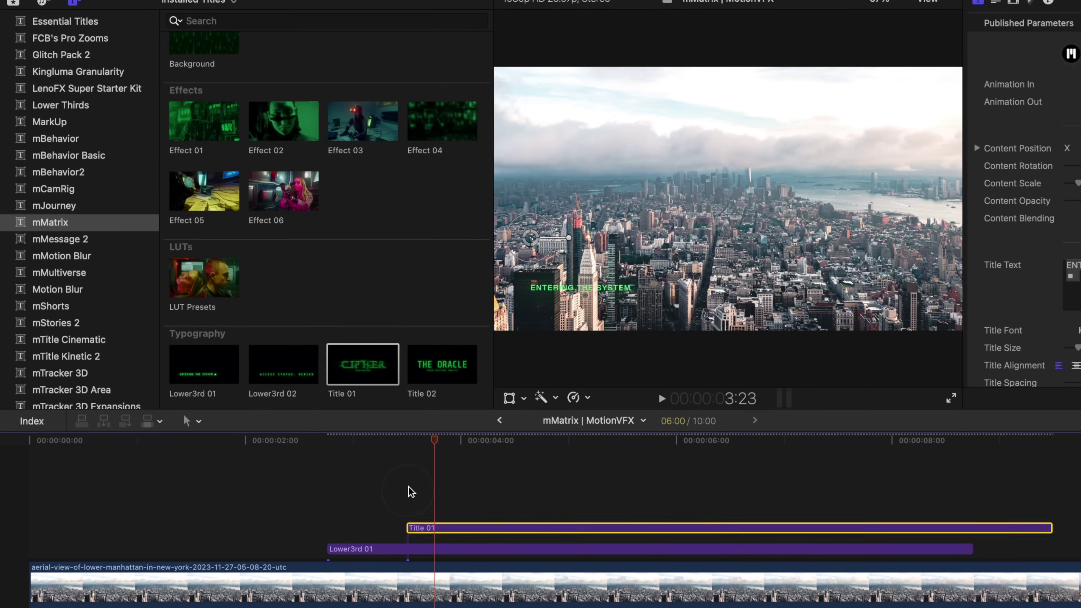
key(space)
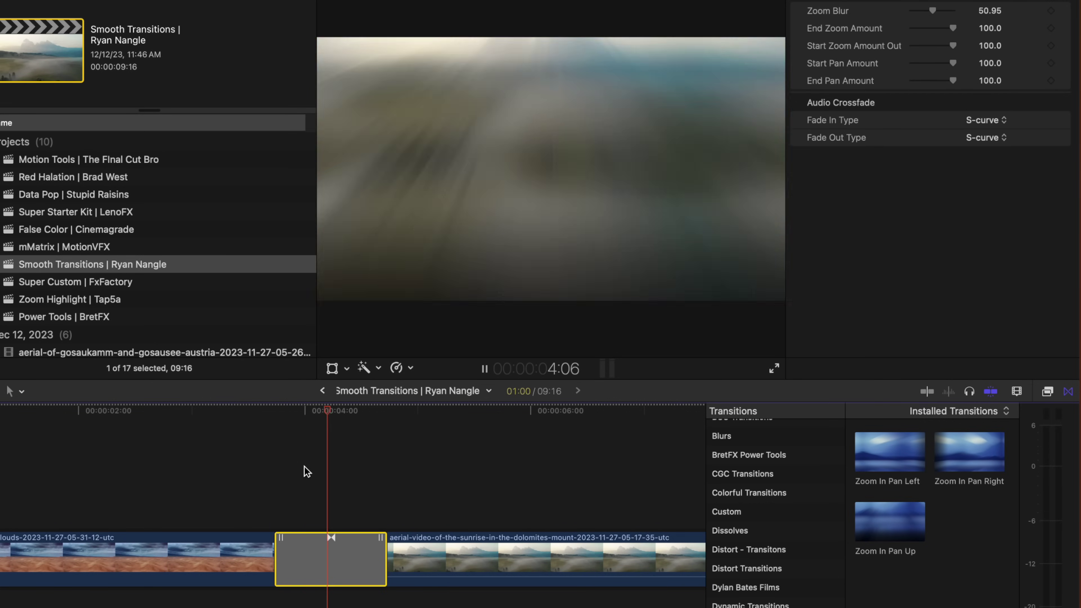
Step: Trim the Zoom In Pan Up transition and set Zoom Blur 100, End Zoom 33.29, Start Zoom Out 40.22
drag(383, 549, 473, 551)
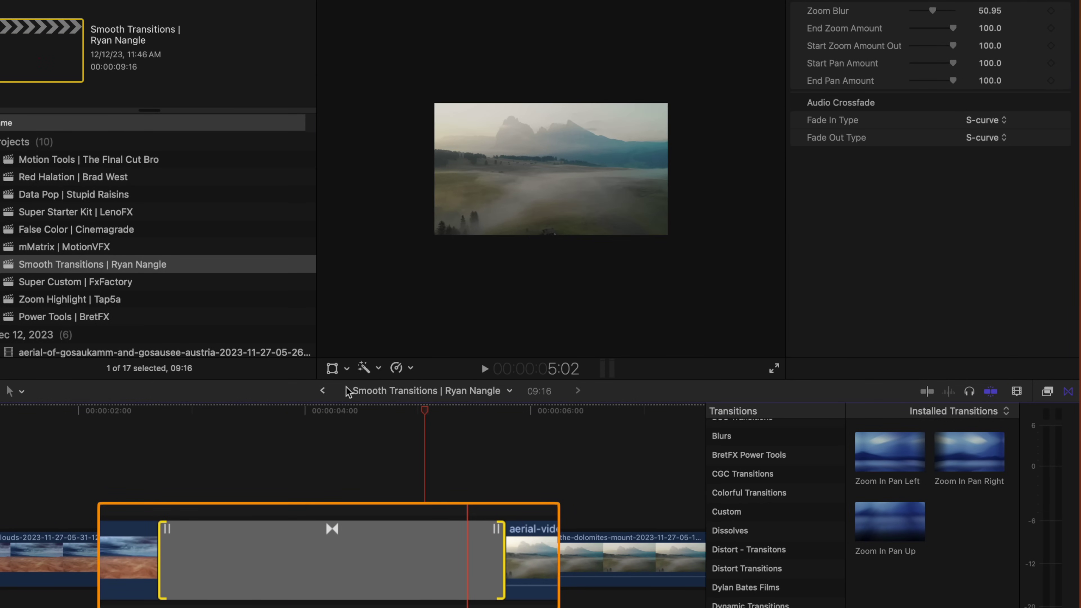
click(330, 410)
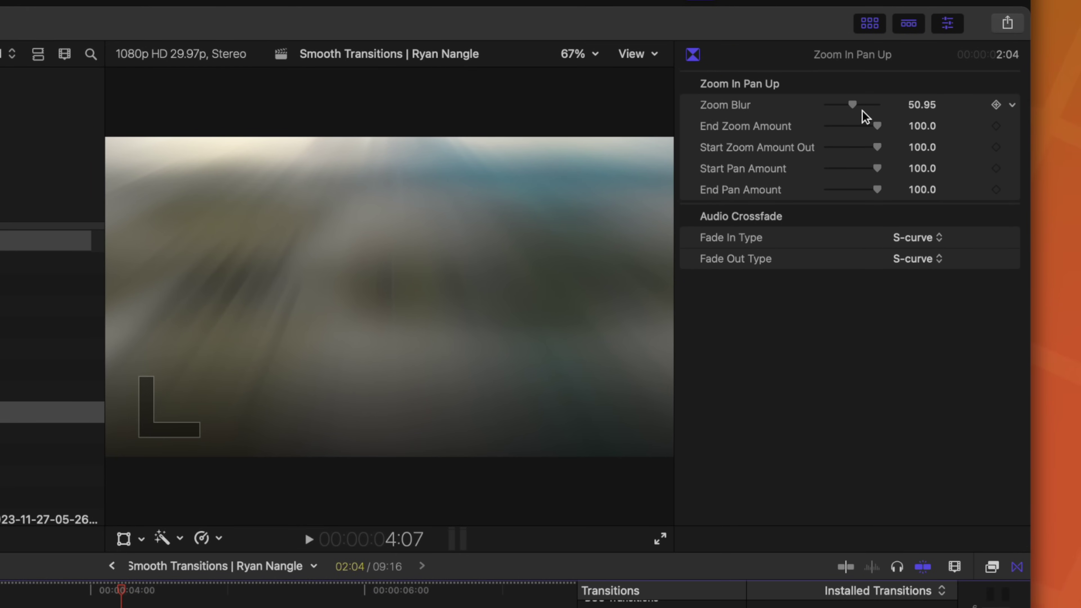
drag(861, 110, 882, 106)
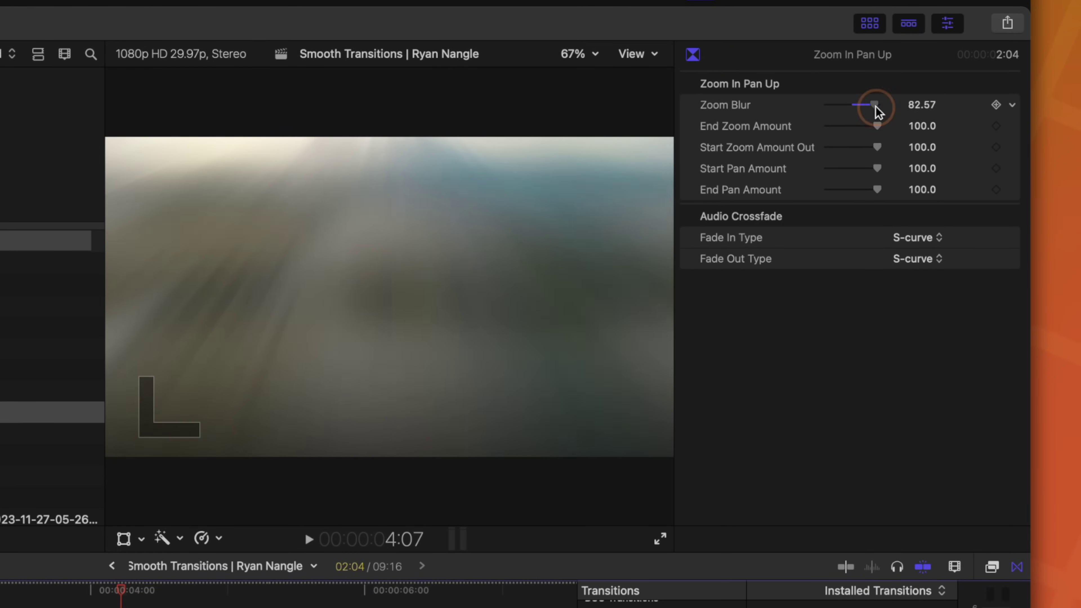
click(843, 126)
click(847, 147)
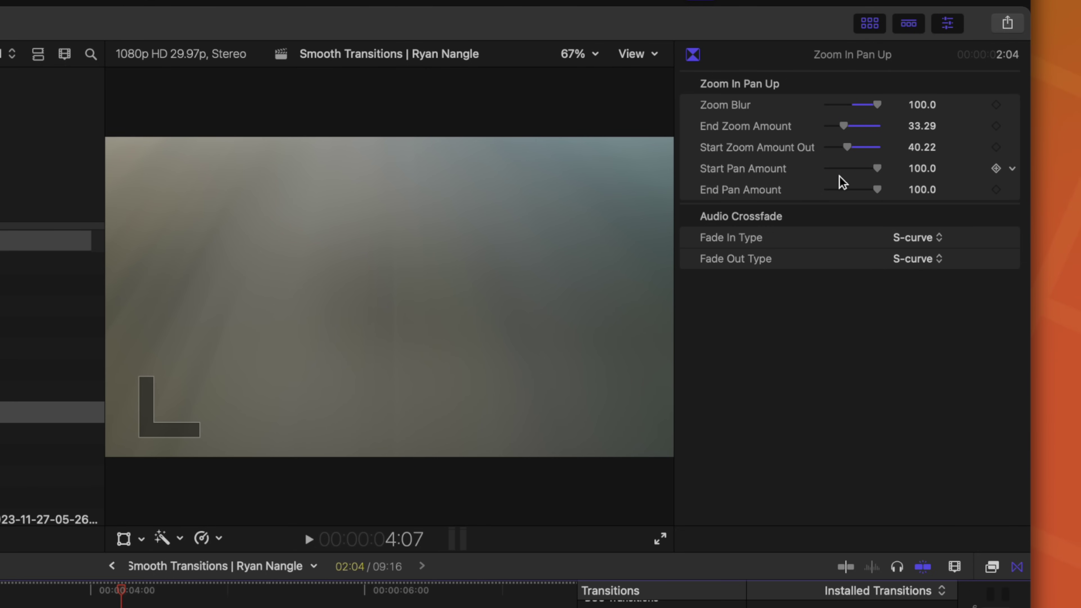
key(space)
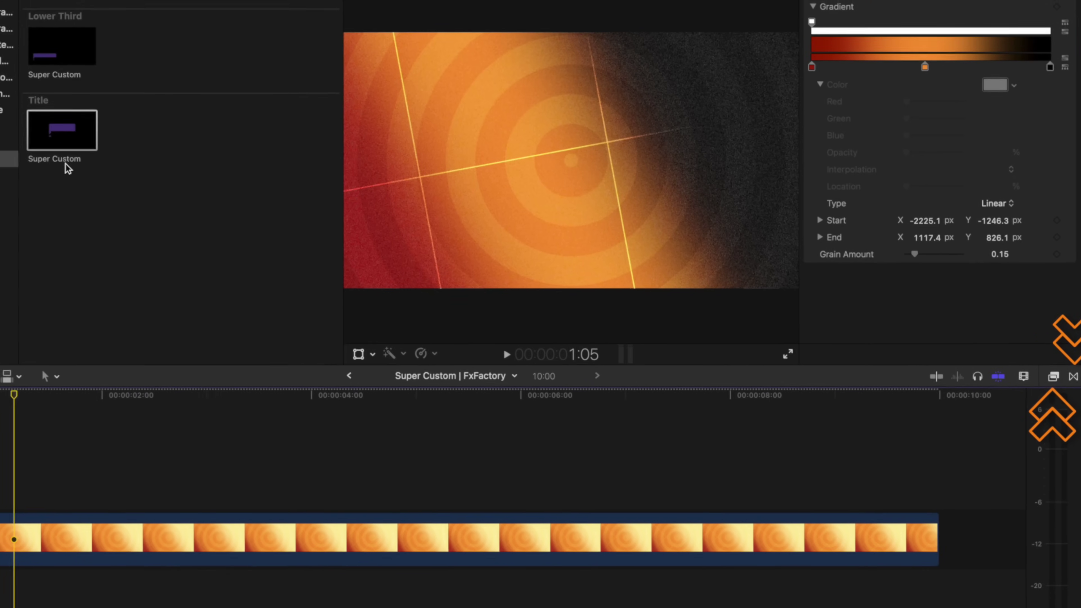
Step: Drop the Super Custom title above the orange Radial 3 clip to show ADVANCED and SIMPLE
drag(150, 172, 102, 494)
click(88, 427)
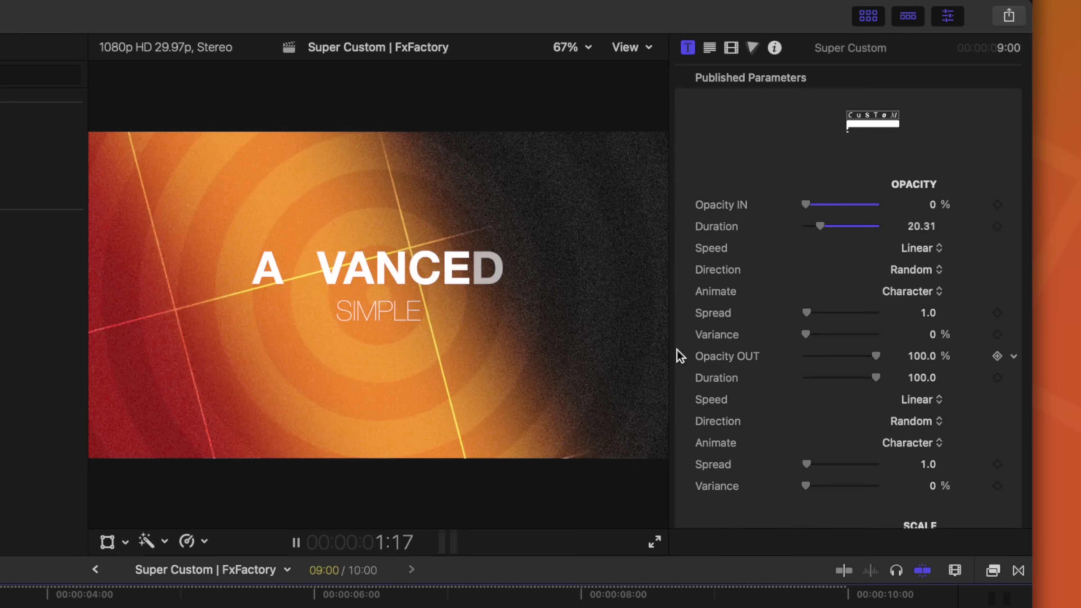
scroll(901, 262, down, 1)
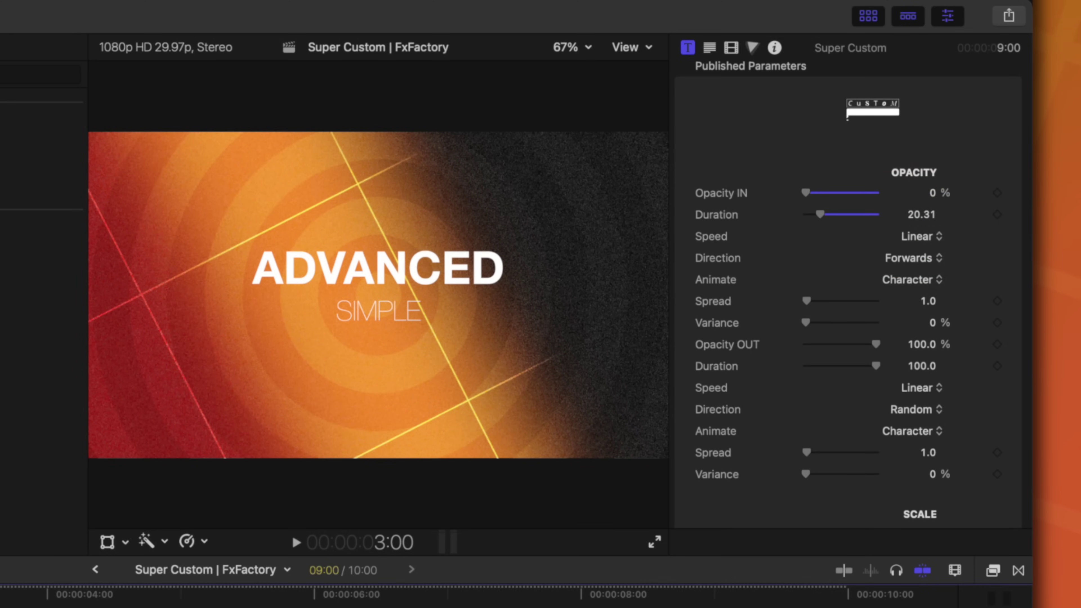
scroll(832, 300, down, 10)
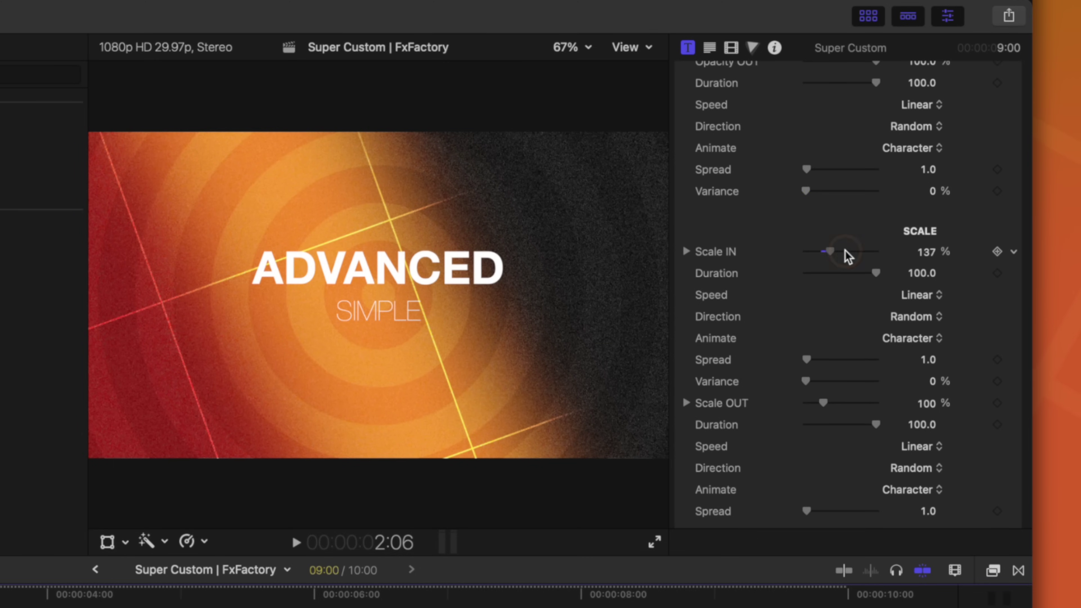
drag(850, 250, 862, 250)
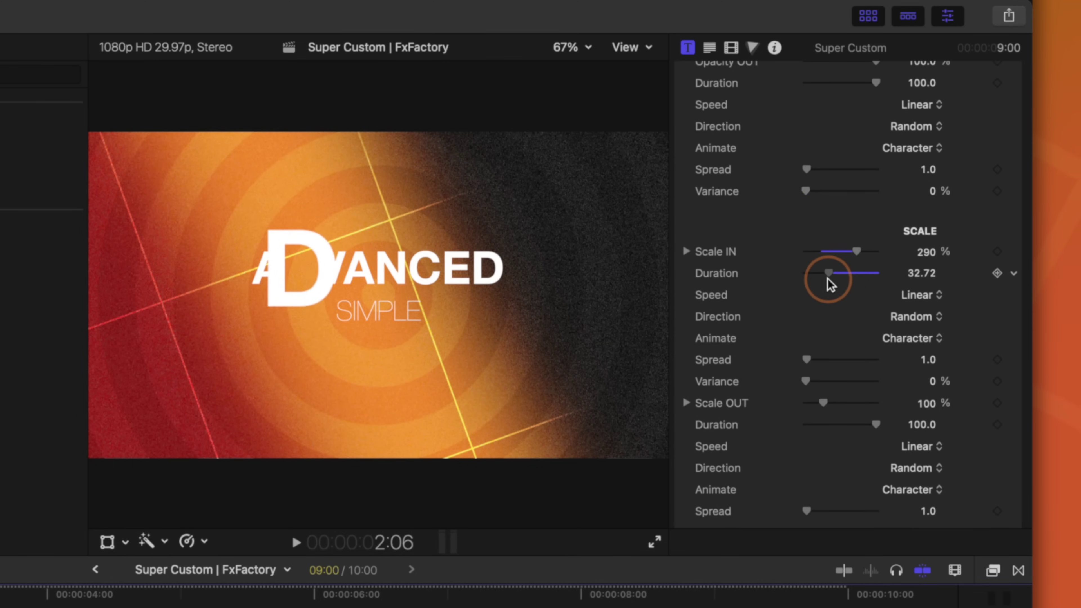
key(space)
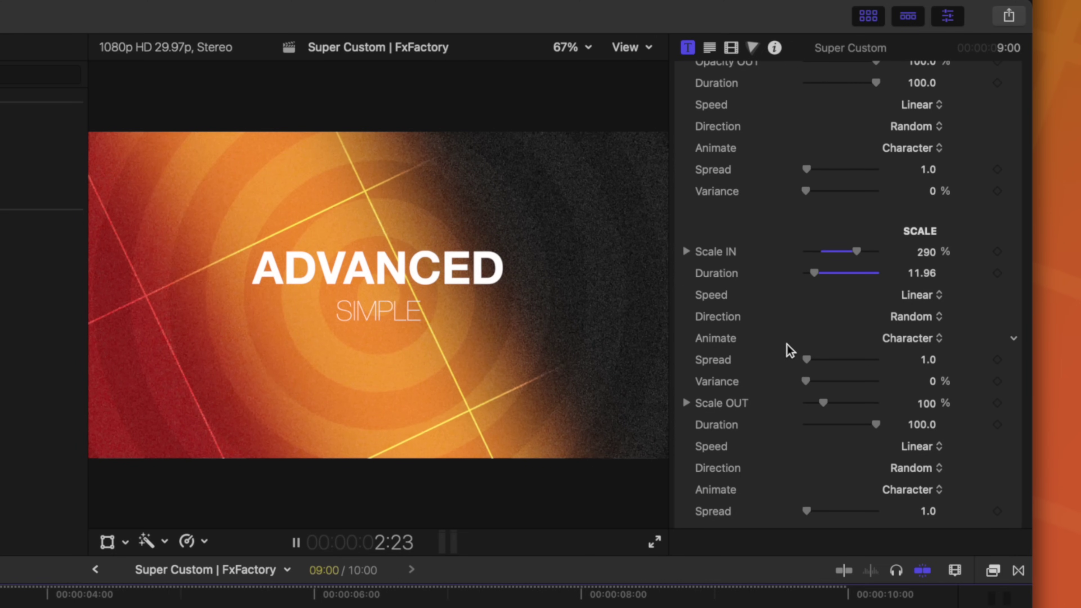
key(space)
scroll(847, 421, down, 3)
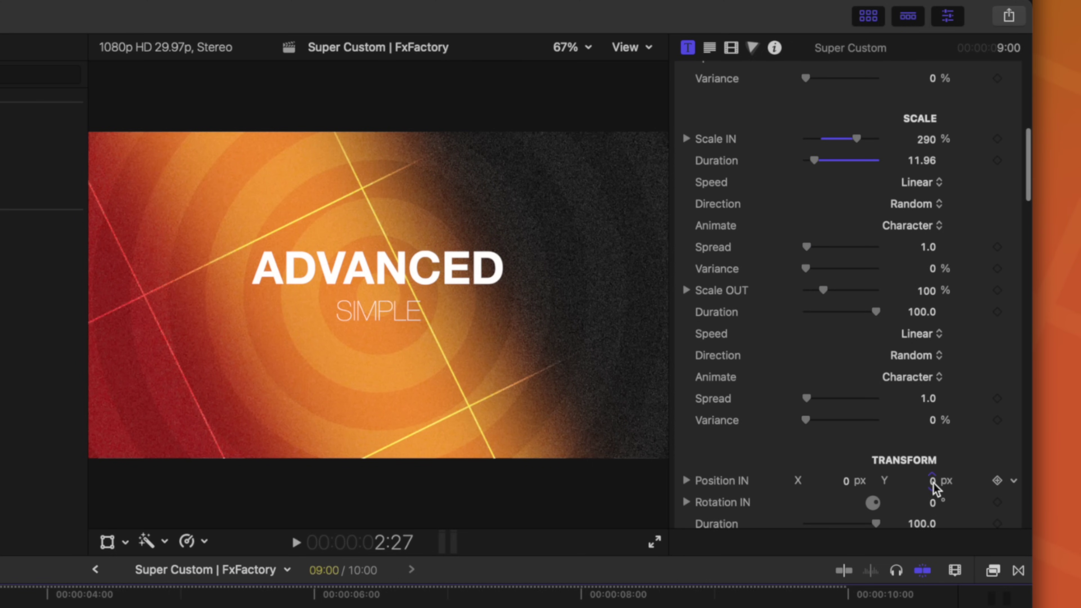
scroll(894, 473, down, 1)
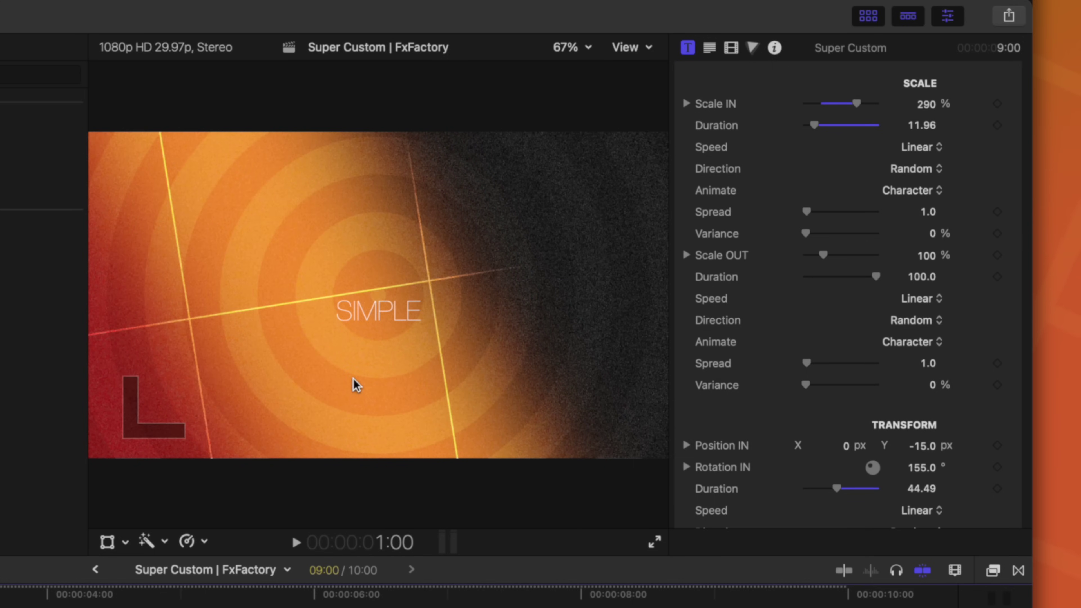
scroll(866, 320, down, 20)
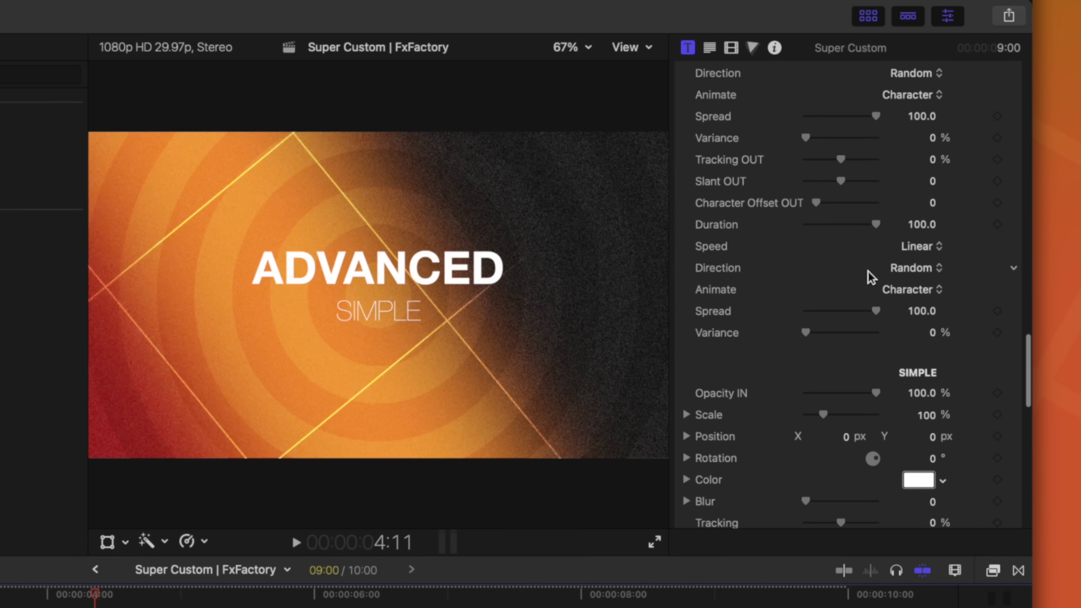
scroll(869, 277, down, 15)
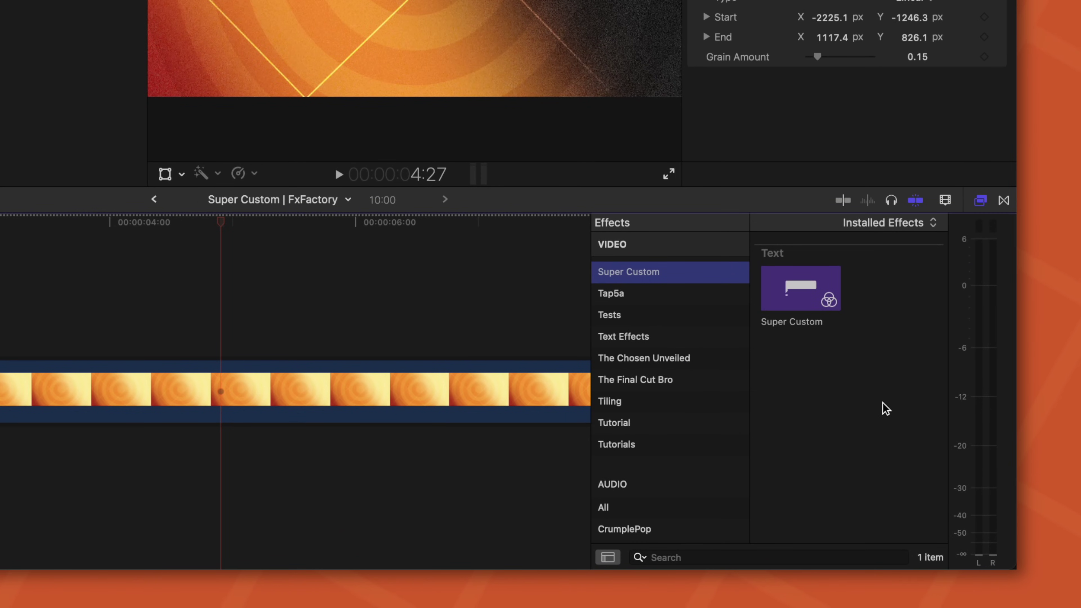
Step: Apply Super Custom to Radial 3, set Opacity IN Duration to 37.31, and start saving an effects preset
drag(808, 298, 0, 390)
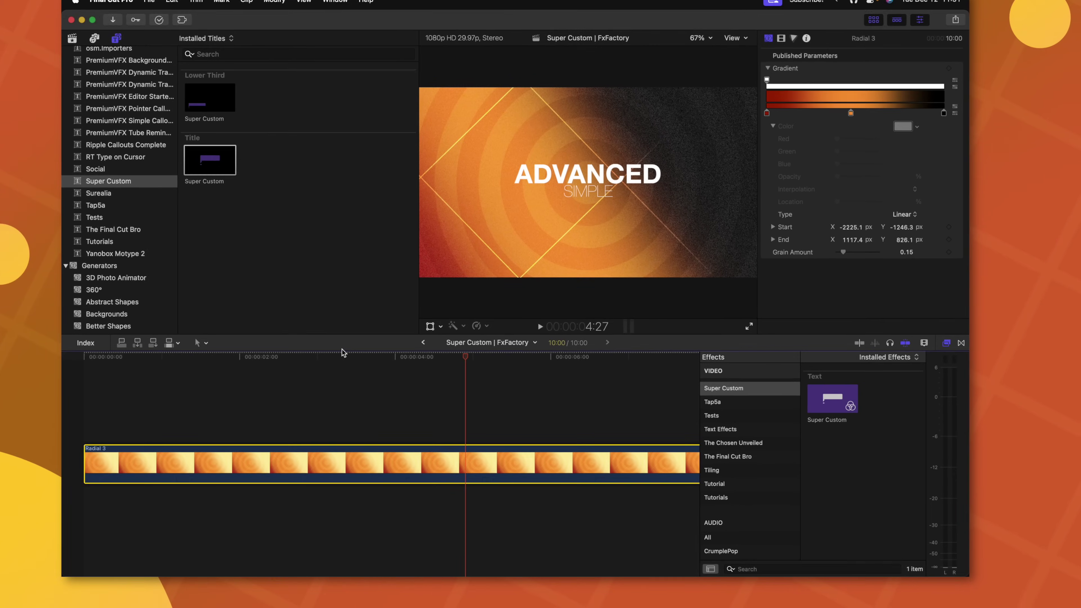
click(333, 357)
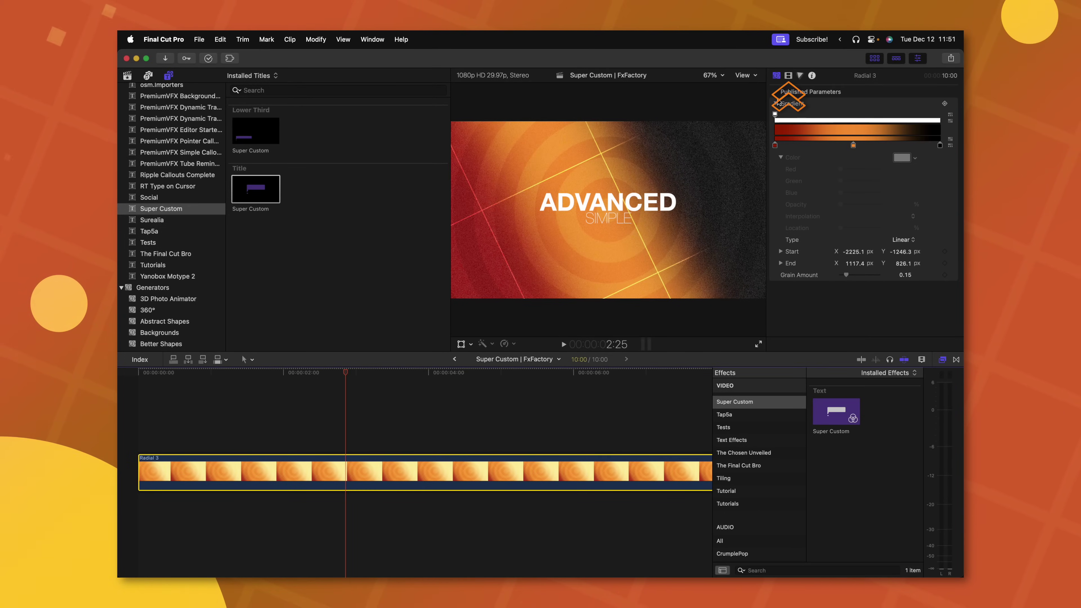
click(788, 75)
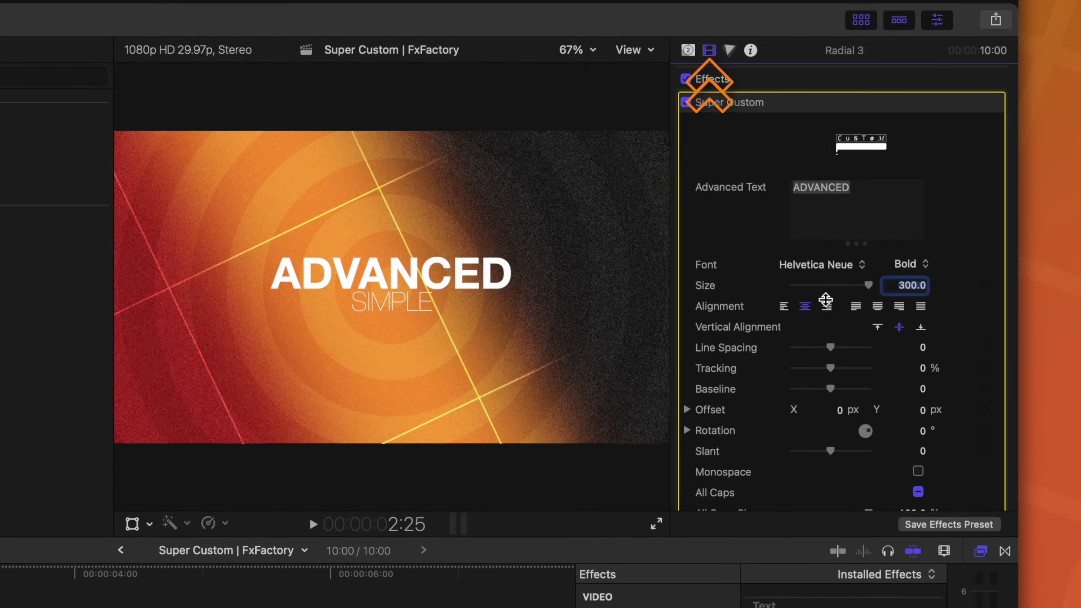
scroll(843, 353, down, 10)
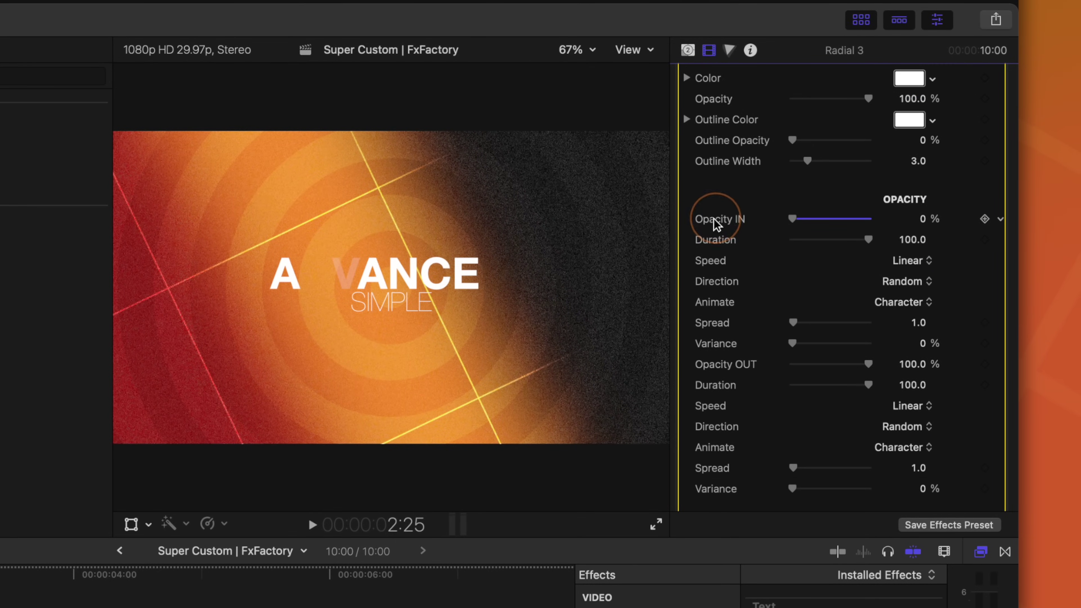
drag(833, 244, 821, 241)
scroll(796, 314, down, 5)
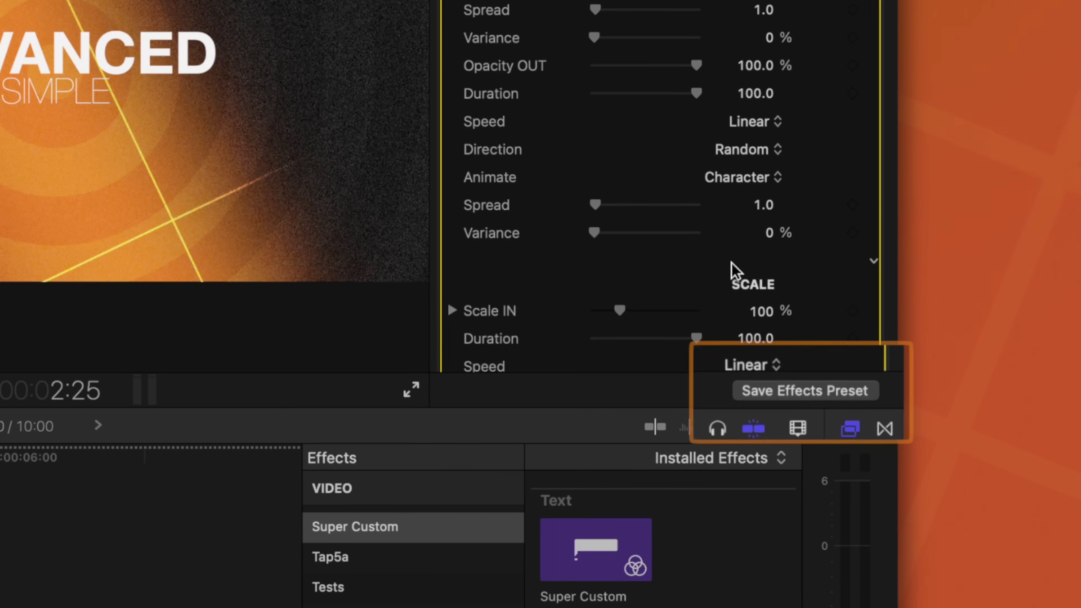
click(808, 390)
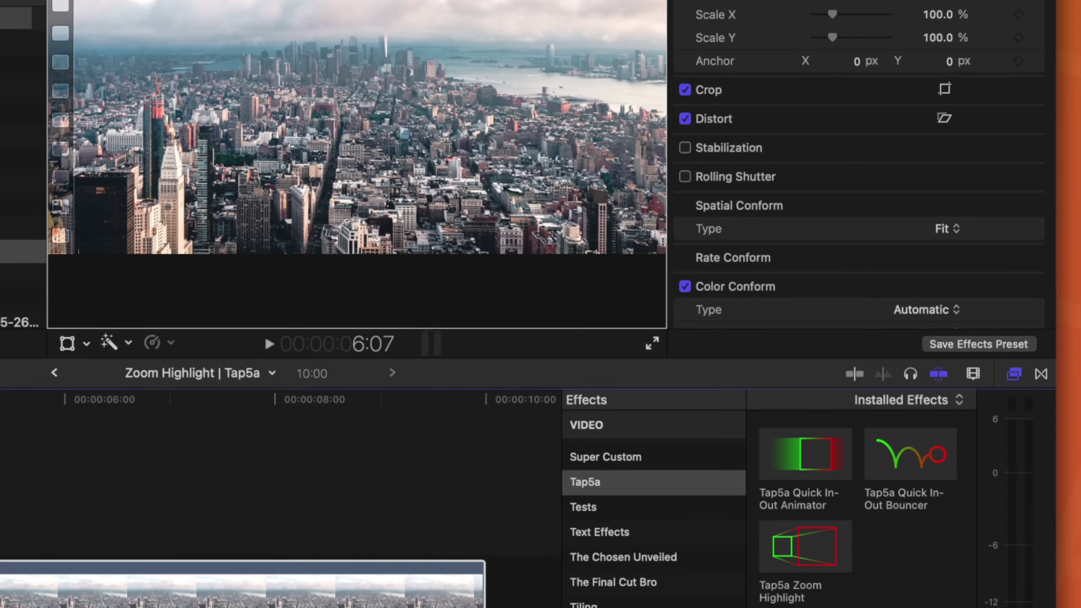
Step: Apply Tap5a Zoom Highlight, put the highlight on a tower and the zoom box upper right, then disable Setup Mode
double_click(788, 328)
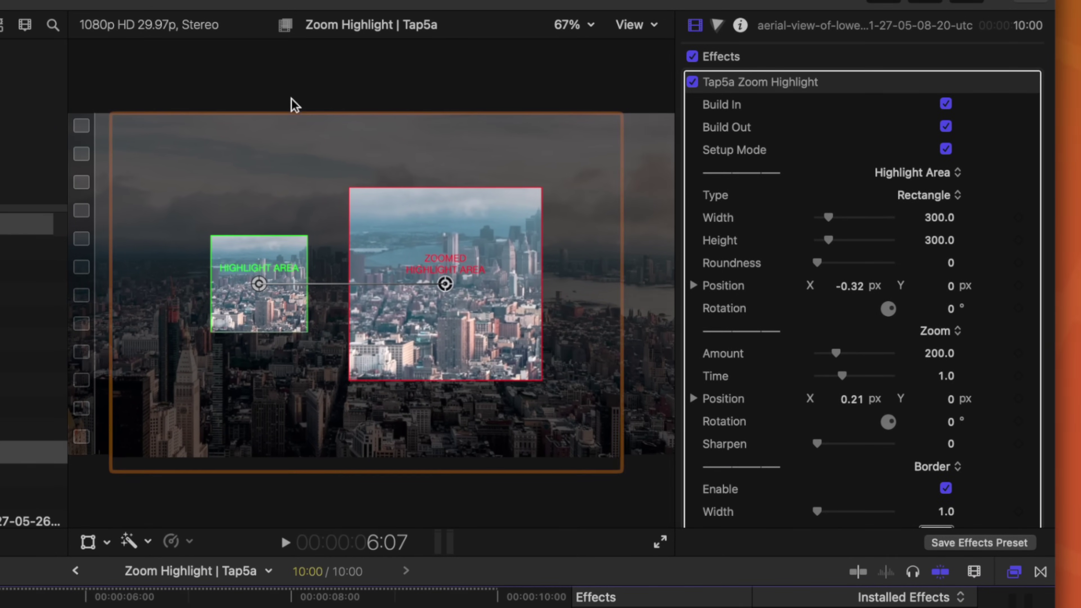
drag(246, 279, 182, 307)
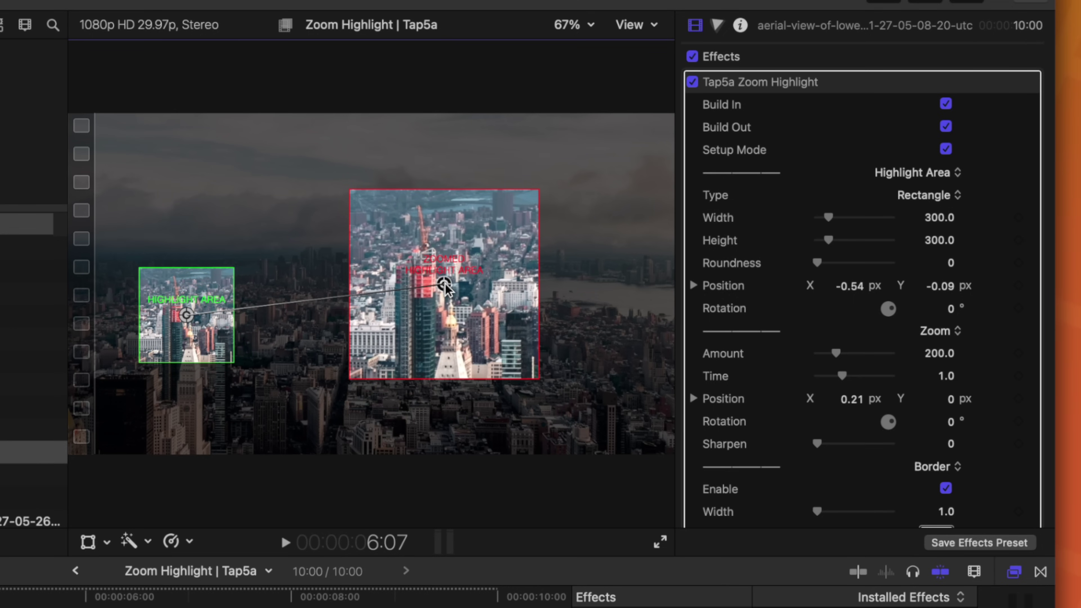
drag(446, 286, 512, 238)
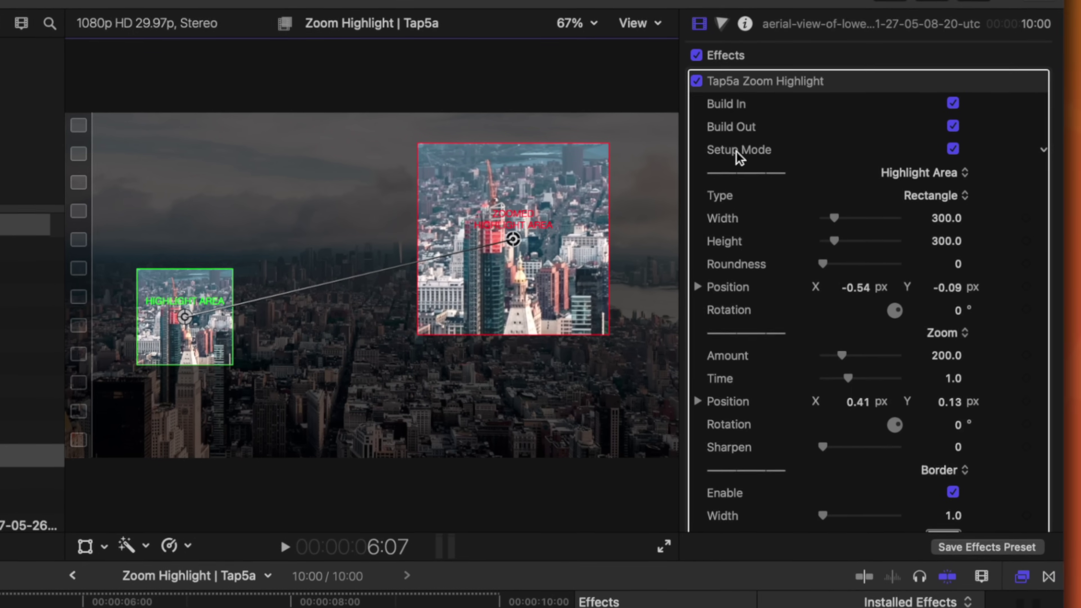
click(946, 149)
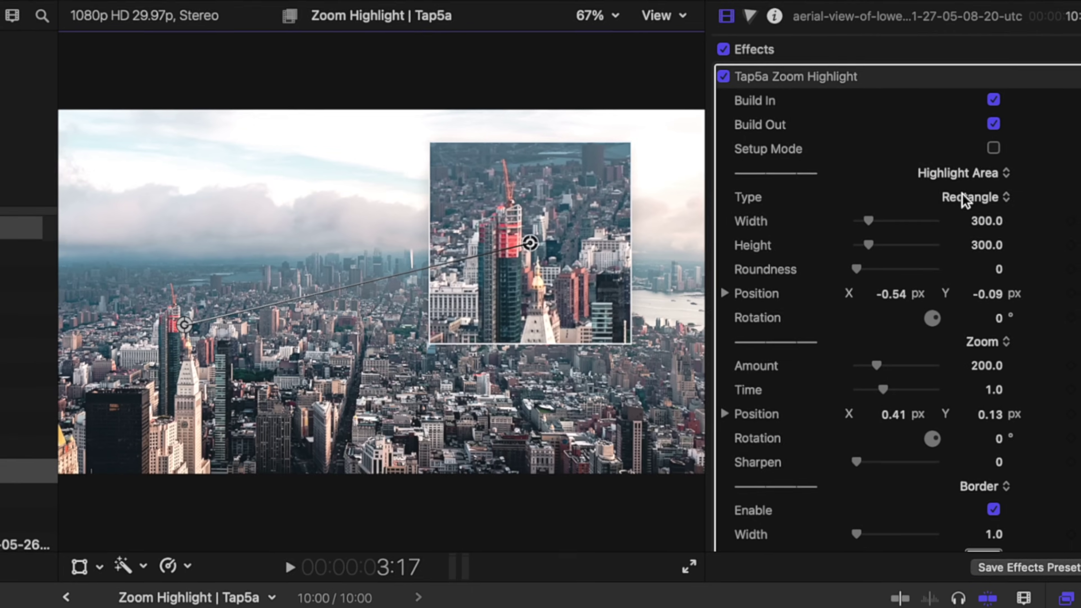
Step: Make the highlight a tall rounded Circle (height 521.68) with stronger zoom and a border width of about 15
click(963, 200)
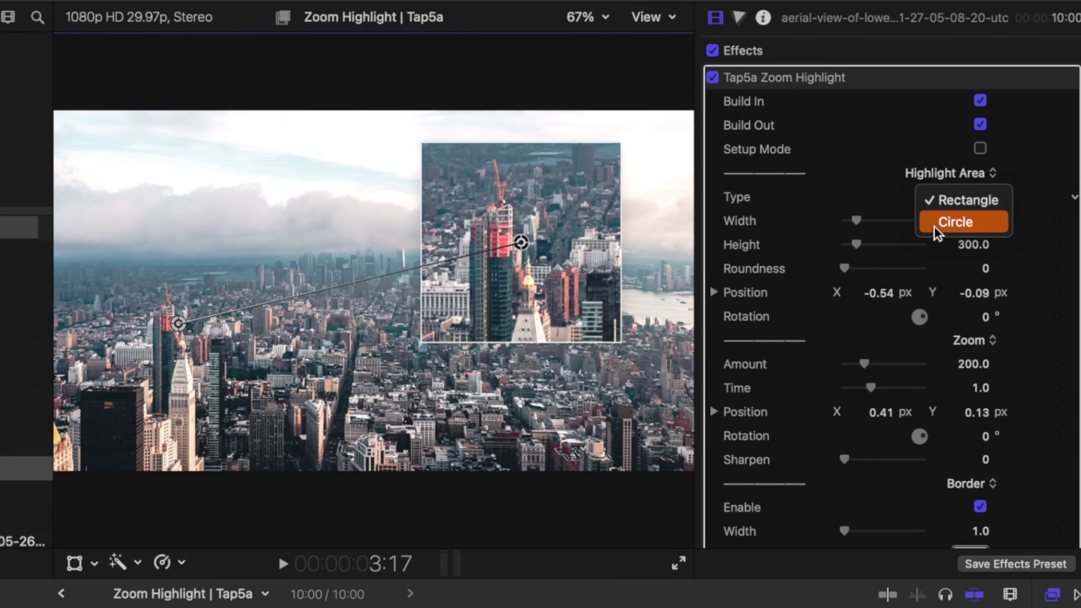
drag(855, 245, 860, 222)
mouse_move(845, 268)
mouse_down()
mouse_move(865, 247)
mouse_move(845, 272)
mouse_up()
scroll(719, 302, down, 5)
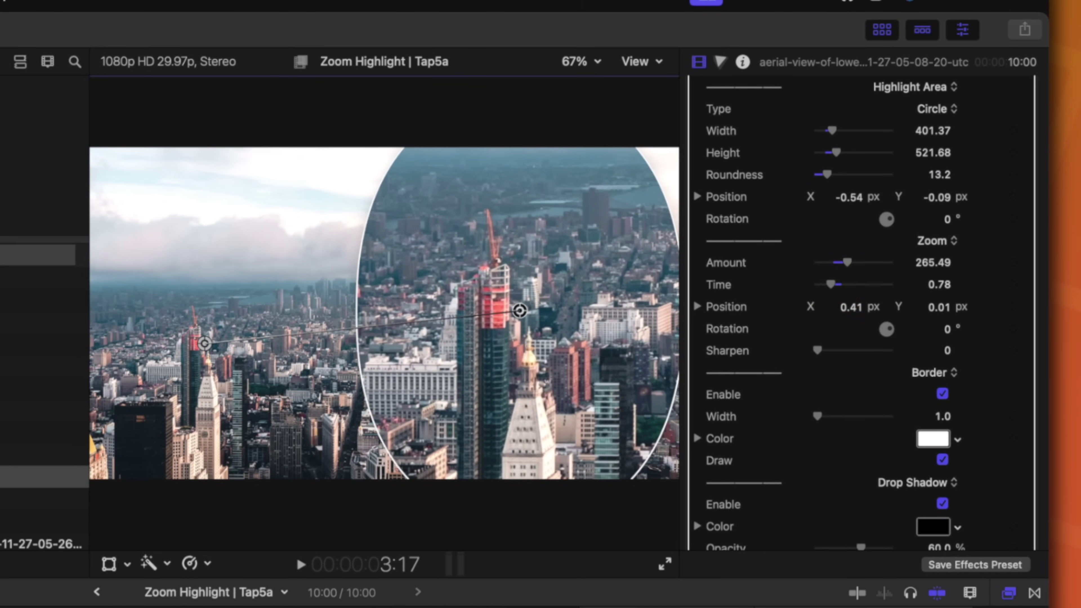
key(Home)
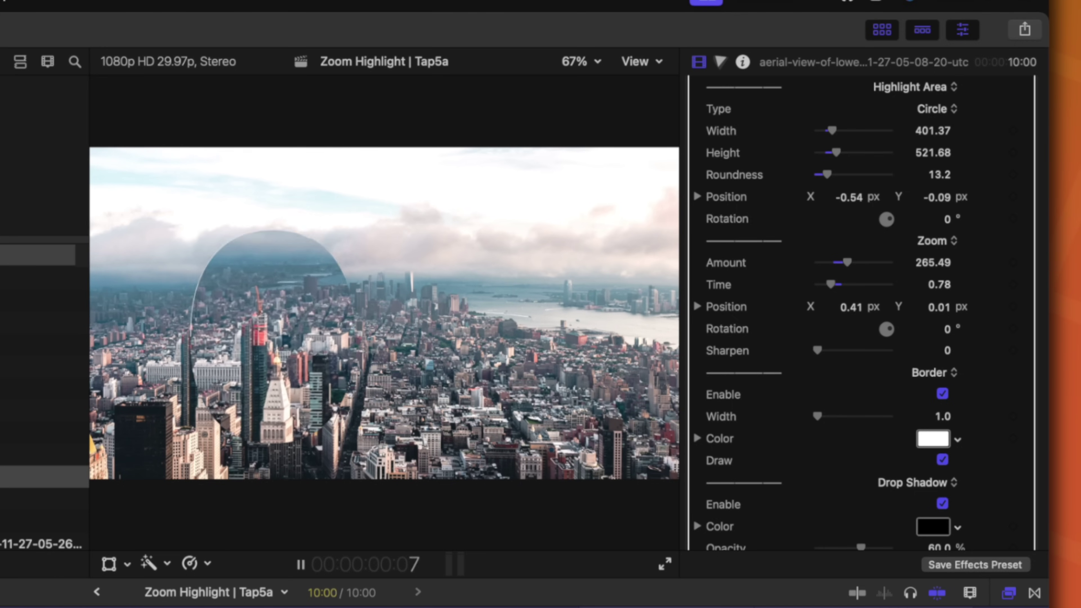
key(space)
scroll(825, 392, down, 1)
drag(817, 392, 828, 396)
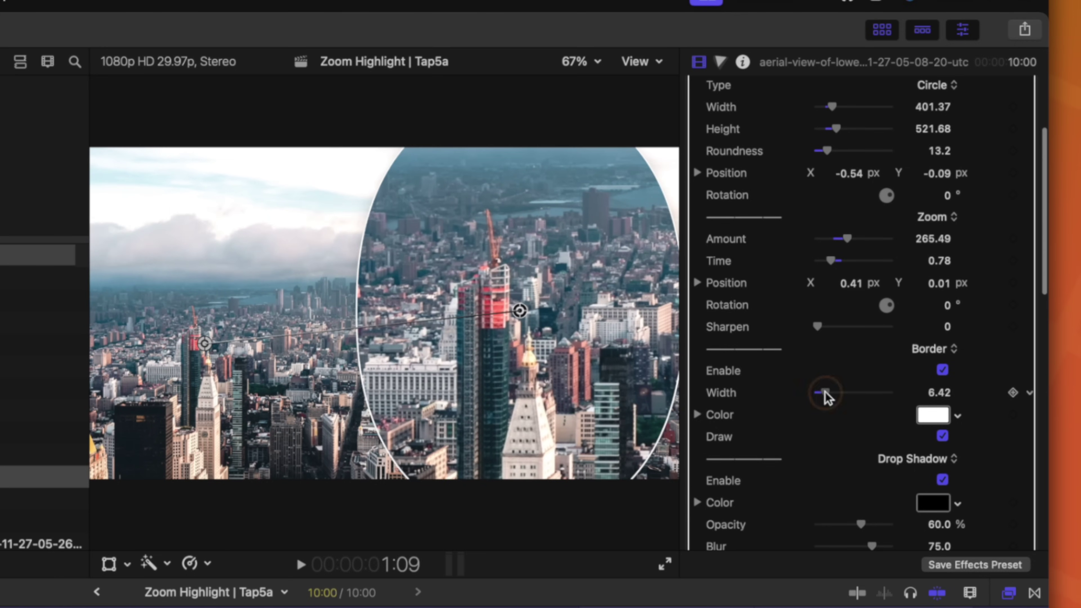
scroll(837, 409, down, 2)
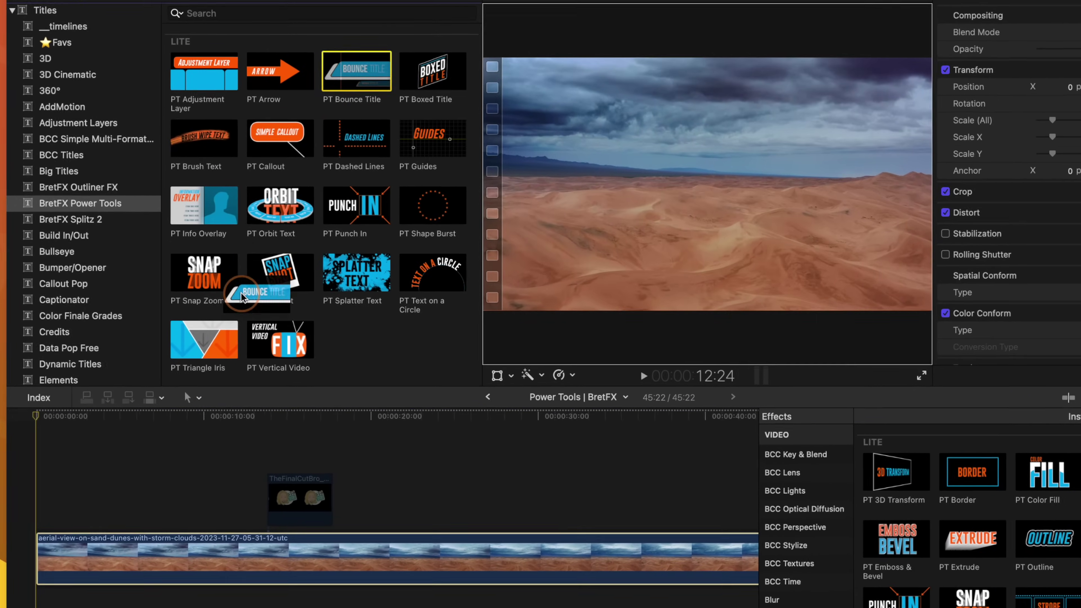
Step: Add PT Bounce Title, PT Boxed Title at about 20 s and PT Guides at about 28 s, previewing each
drag(363, 130, 172, 417)
click(55, 431)
key(space)
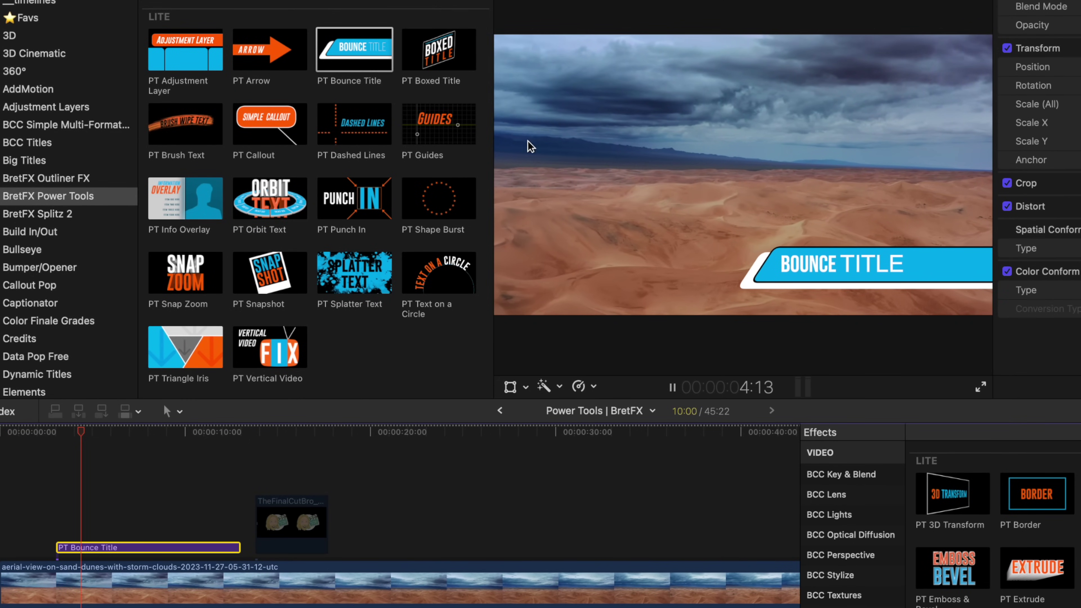
drag(421, 55, 392, 547)
key(space)
drag(268, 124, 537, 538)
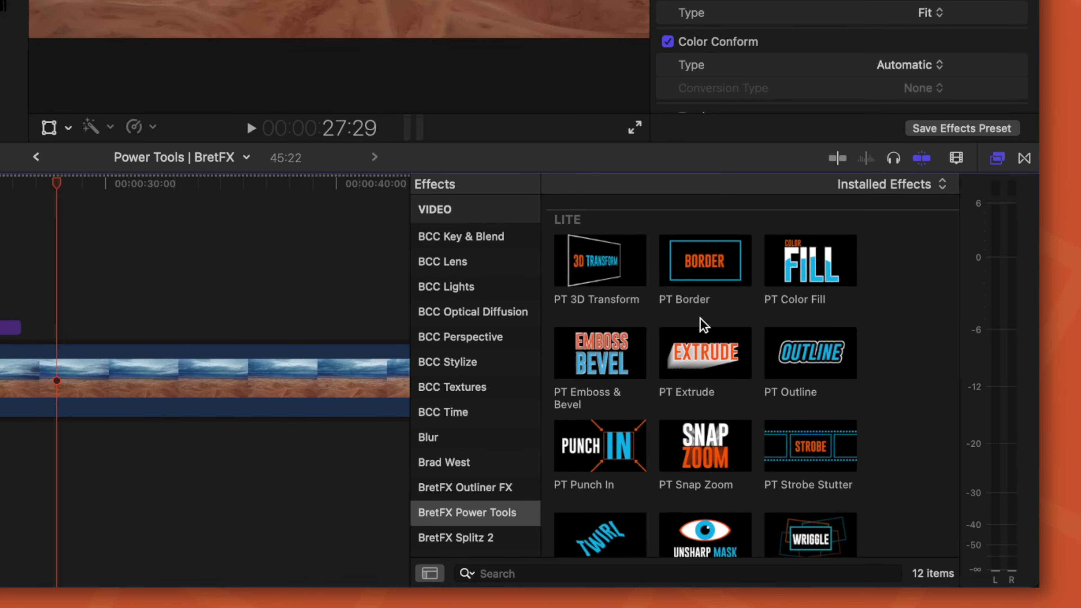
Step: Apply PT 3D Transform to the logo clip with Position Z -32.53 and Y rotation 52°
scroll(736, 345, down, 2)
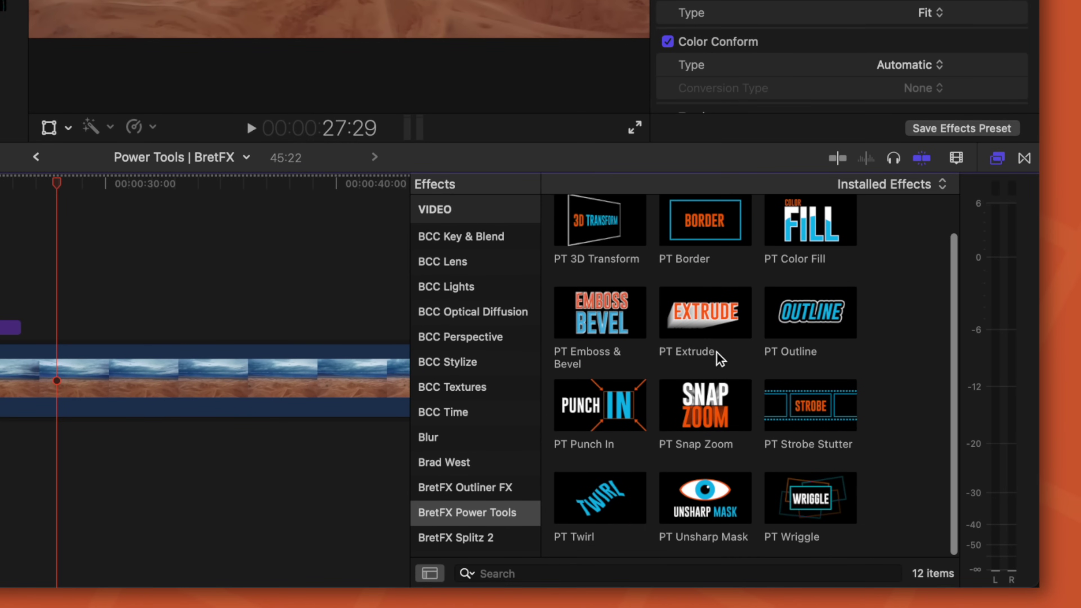
scroll(752, 380, up, 2)
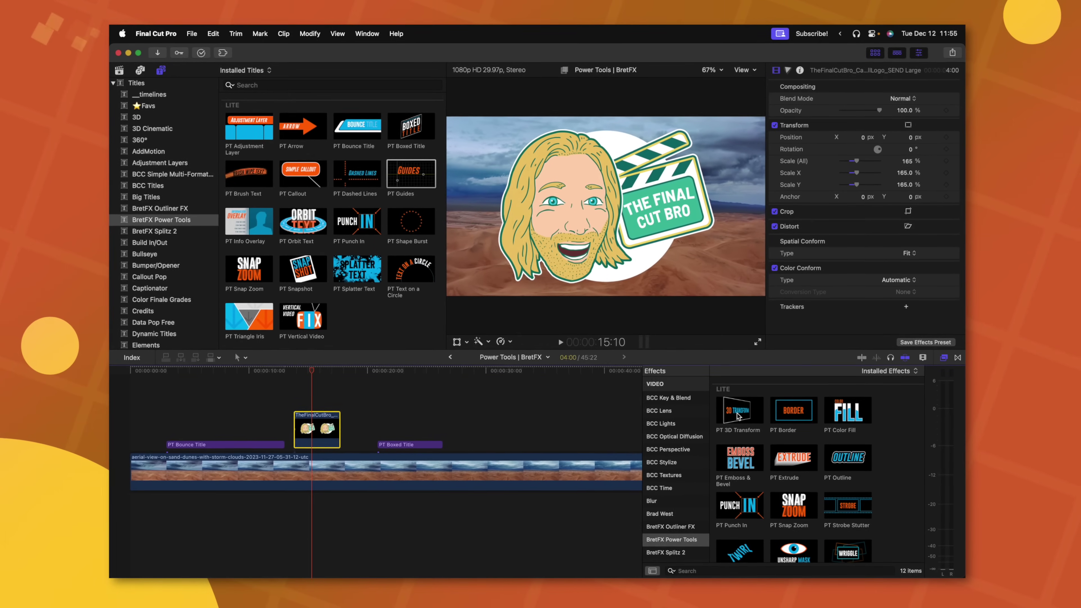
drag(739, 416, 436, 433)
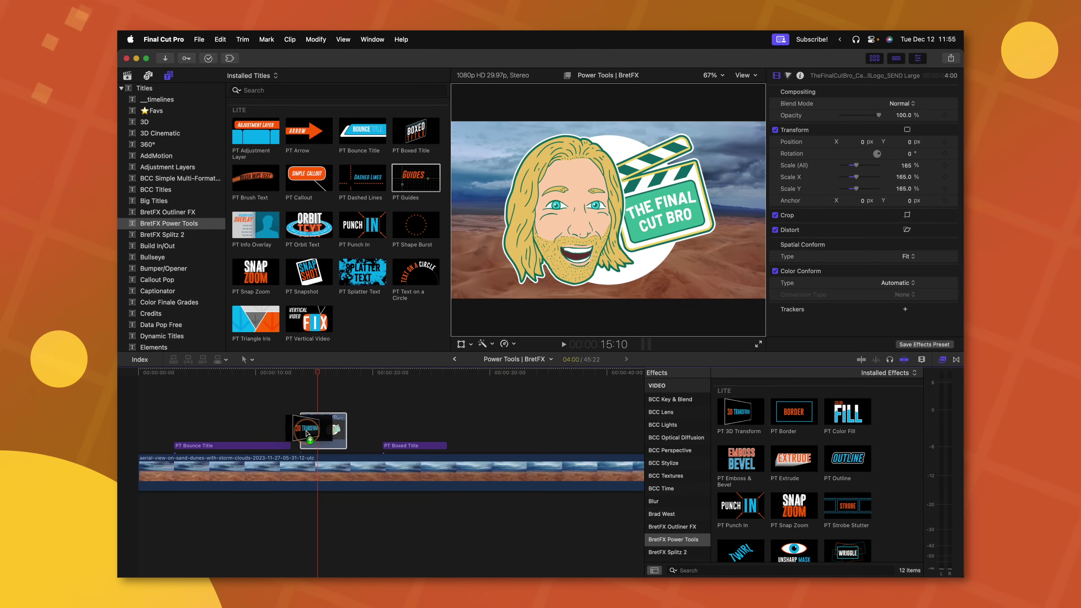
drag(307, 434, 334, 416)
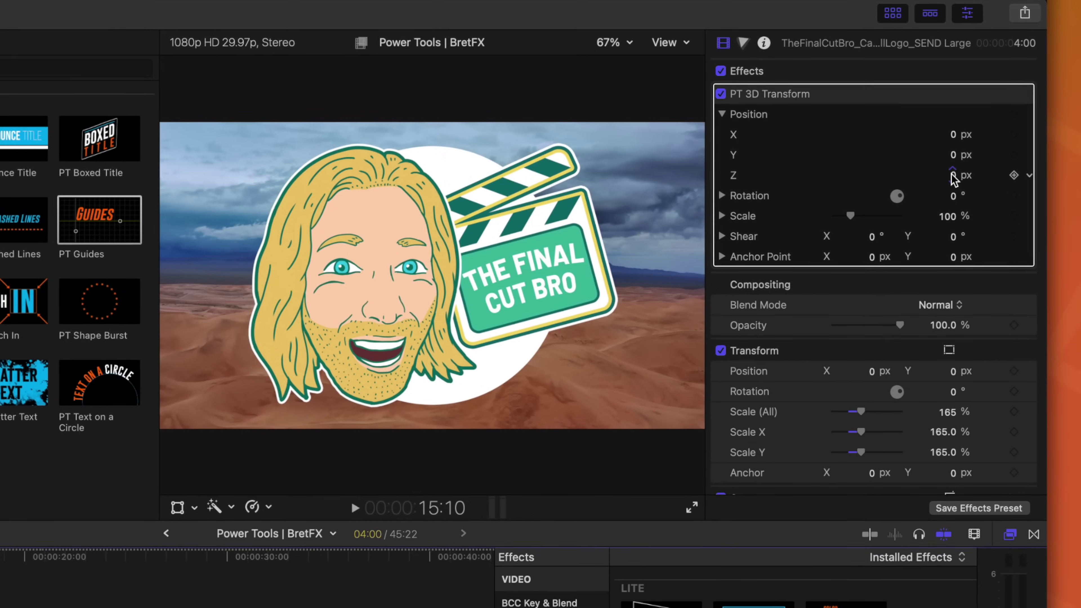
drag(953, 175, 952, 176)
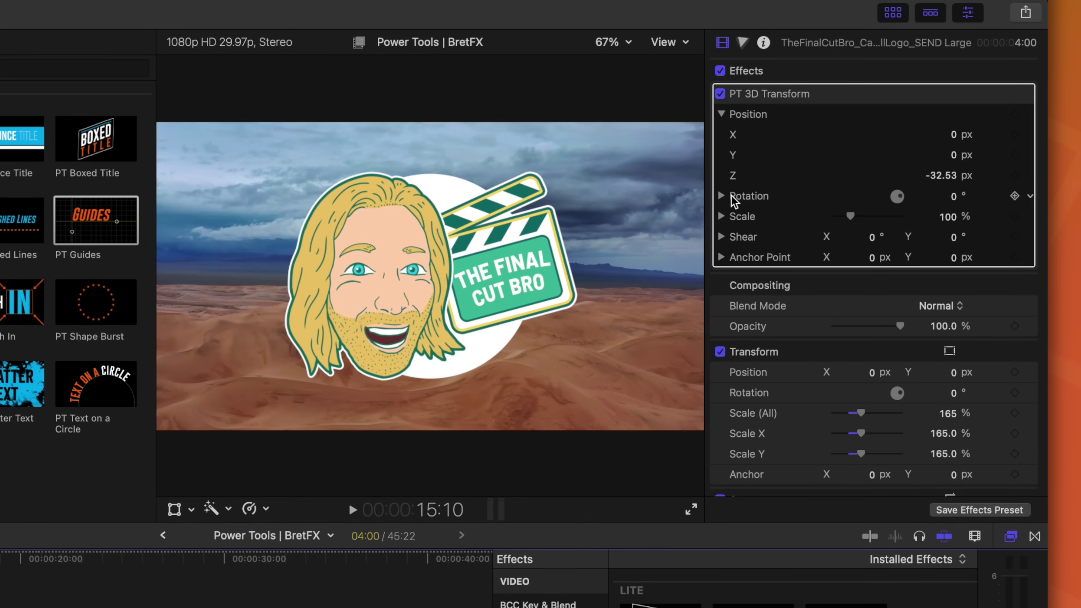
click(722, 196)
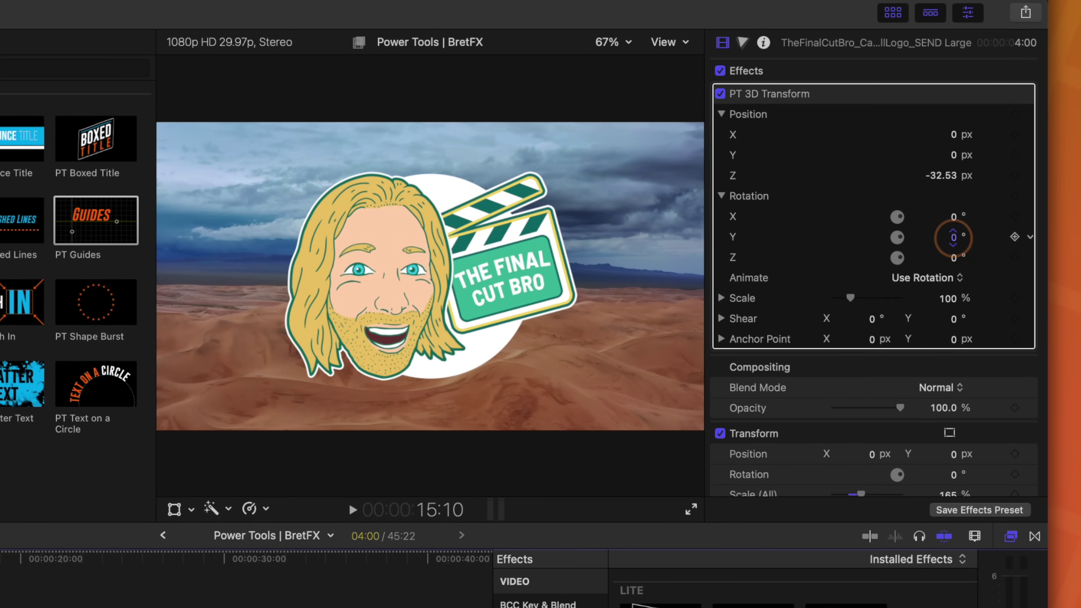
drag(953, 237, 953, 257)
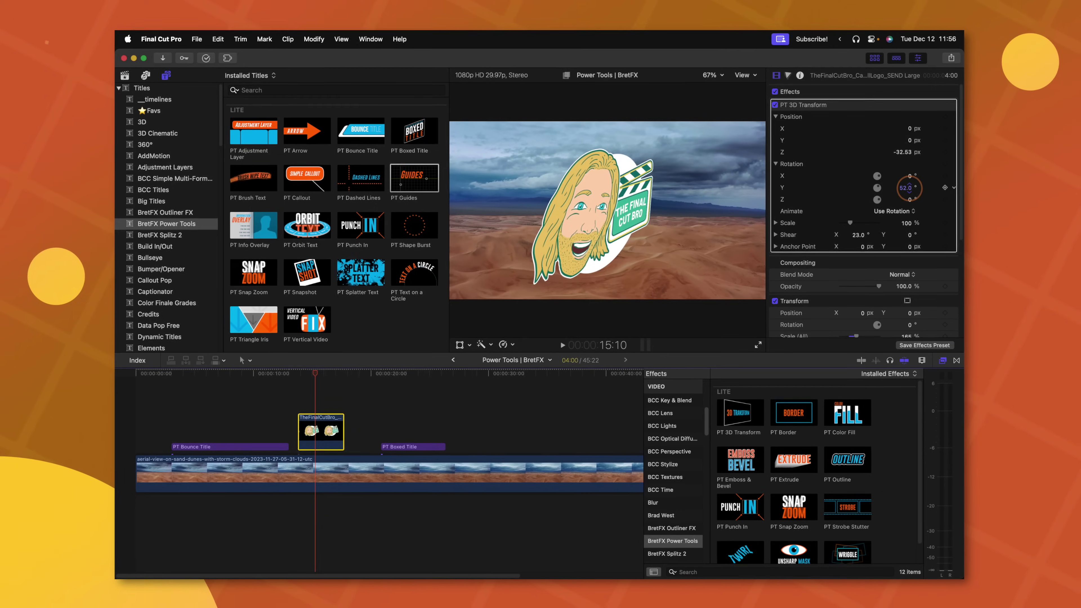
Step: Apply a red PT Outline of width 15 and a PT Extrude to the logo clip
scroll(808, 468, down, 1)
drag(840, 445, 837, 433)
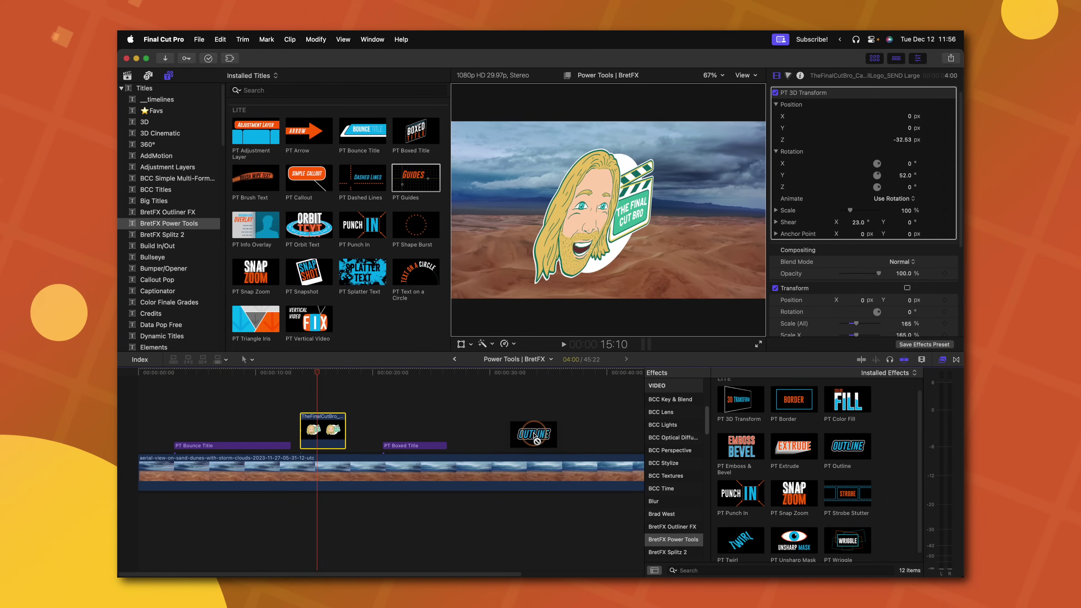
drag(340, 427, 340, 428)
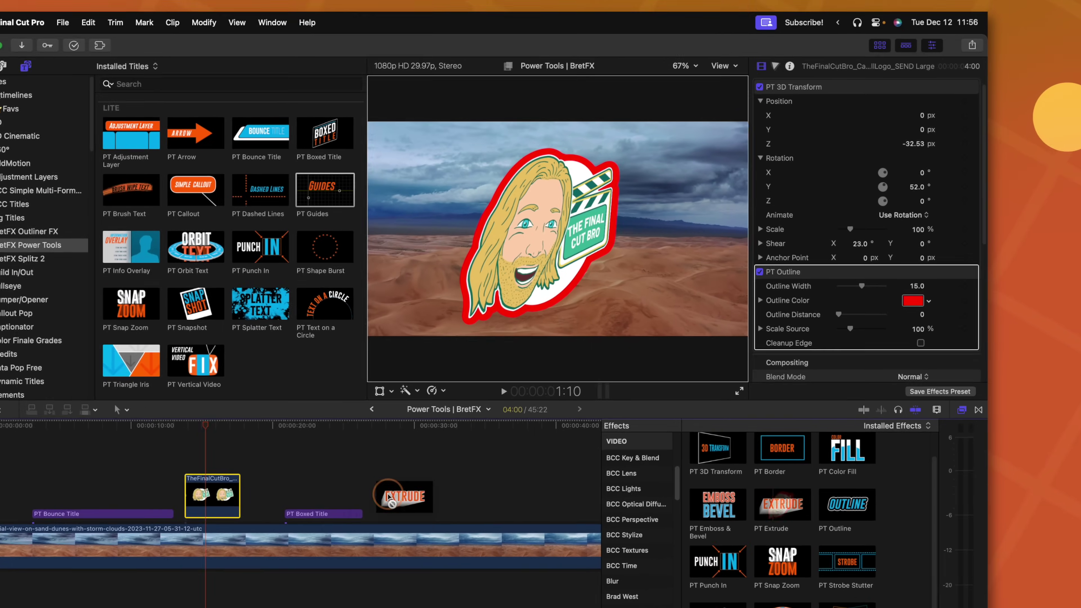
drag(792, 450, 319, 437)
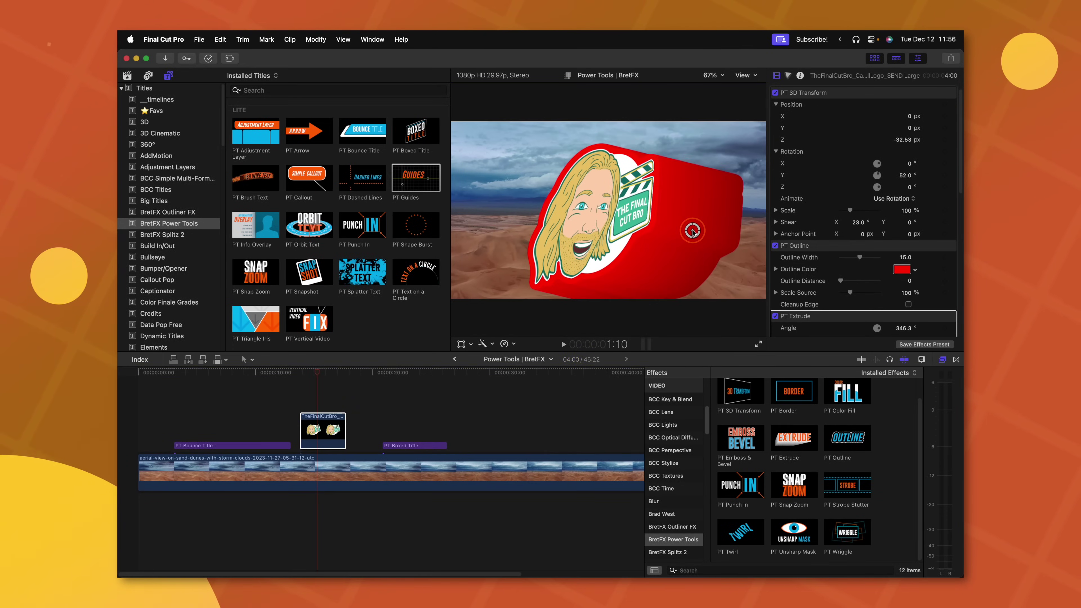